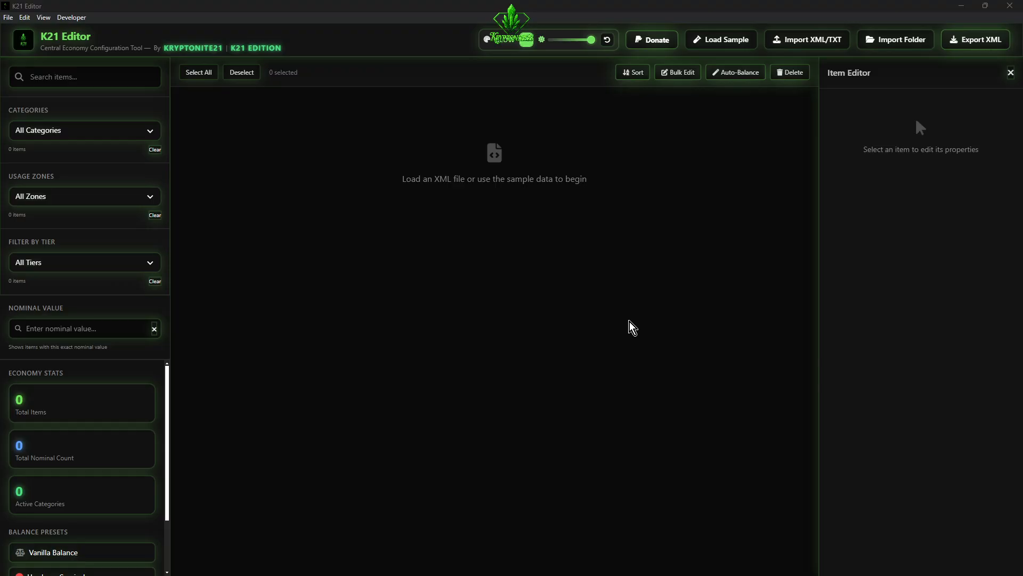
Open DayZ Types Editor V2 from the desktop at full size, view it, close it and return to the K21 Editor
click(962, 7)
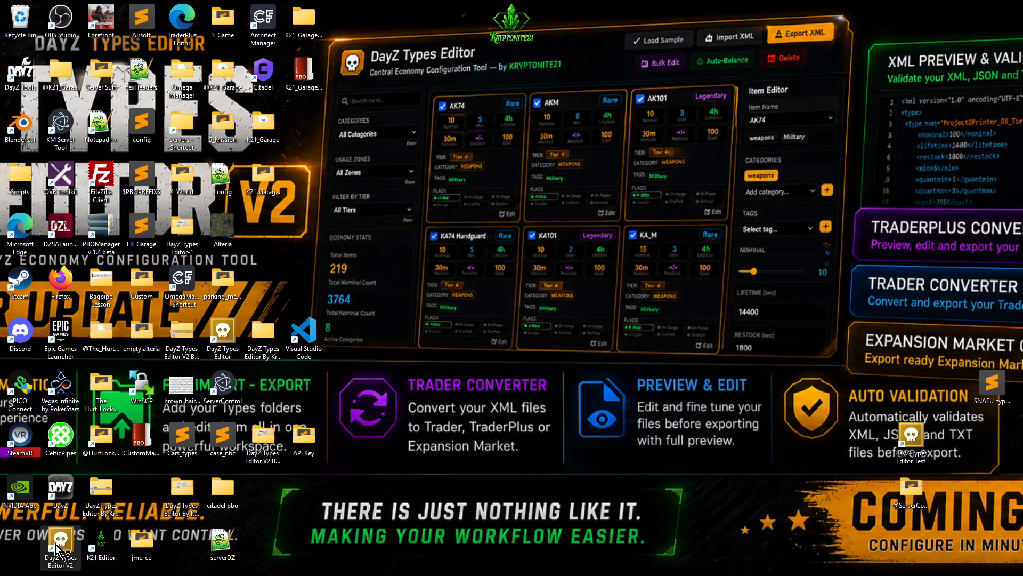
double_click(57, 544)
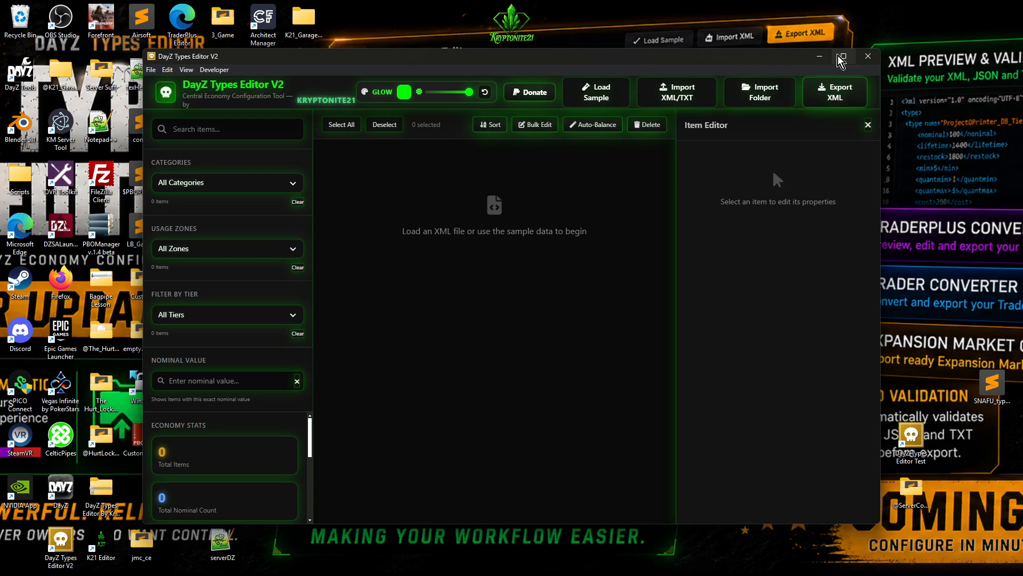
click(838, 56)
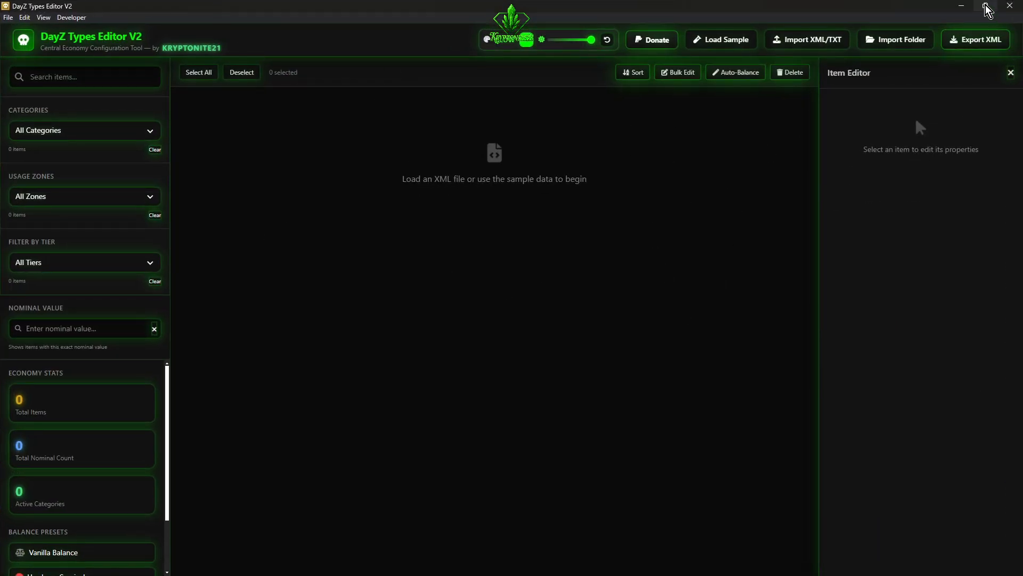
click(1009, 6)
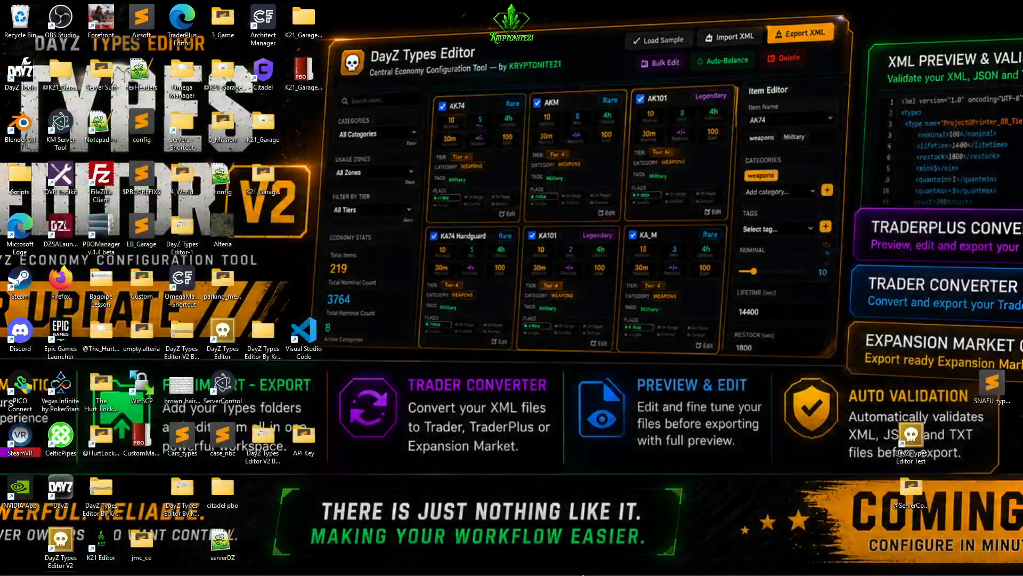
click(722, 564)
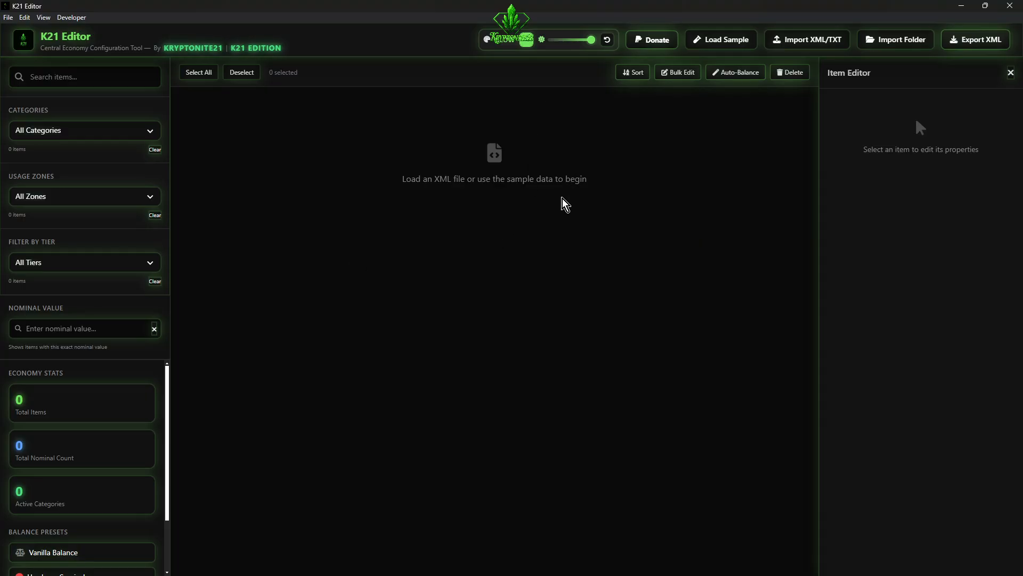
Change the interface glow colour to a slightly cooler green, RGB 93, 229, 115
click(528, 47)
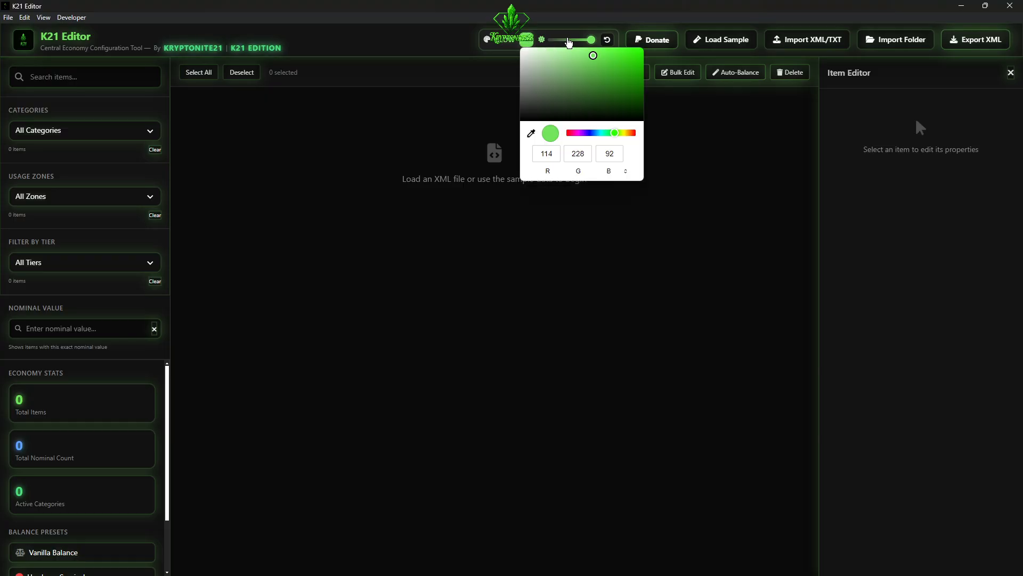
mouse_move(615, 133)
mouse_down()
mouse_move(585, 133)
mouse_move(640, 133)
mouse_move(566, 134)
mouse_move(611, 136)
mouse_up()
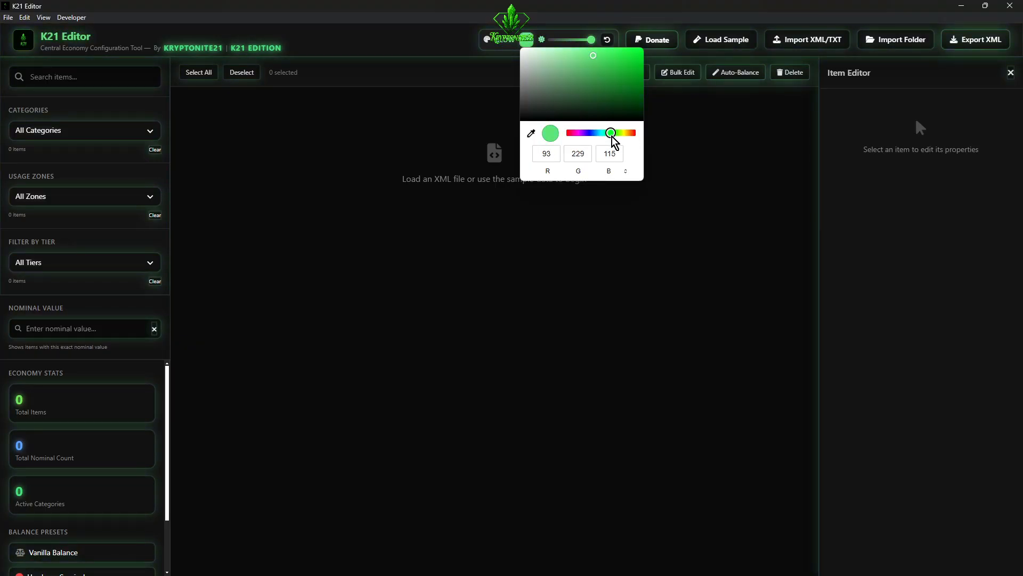
click(656, 118)
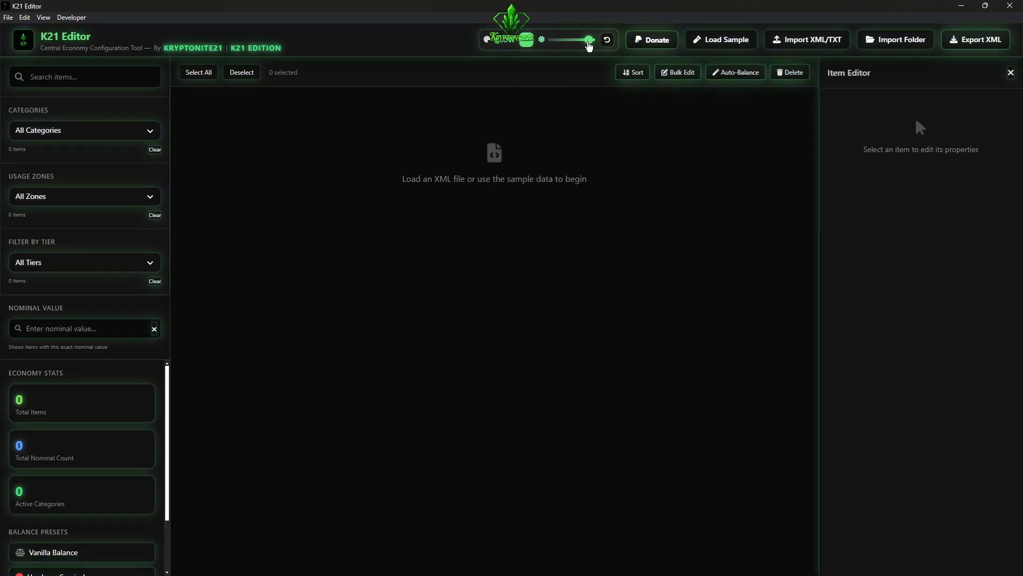
Load the sample data and open the AK101 item for editing
click(711, 43)
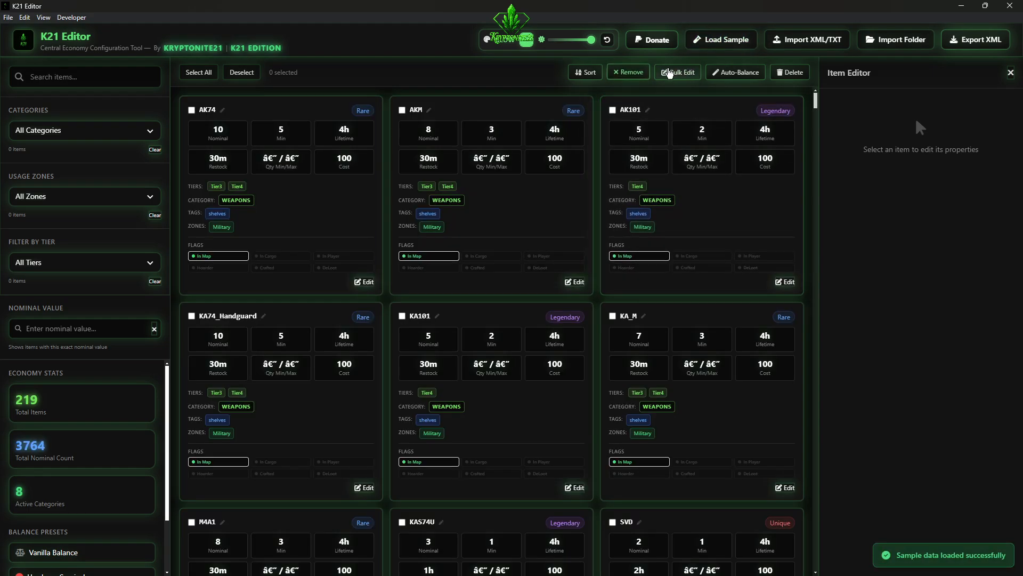
click(786, 280)
Reset the glow settings to default and try the glow intensity adjustment, leaving it at maximum
mouse_move(592, 42)
mouse_down()
mouse_move(558, 45)
mouse_move(592, 45)
mouse_up()
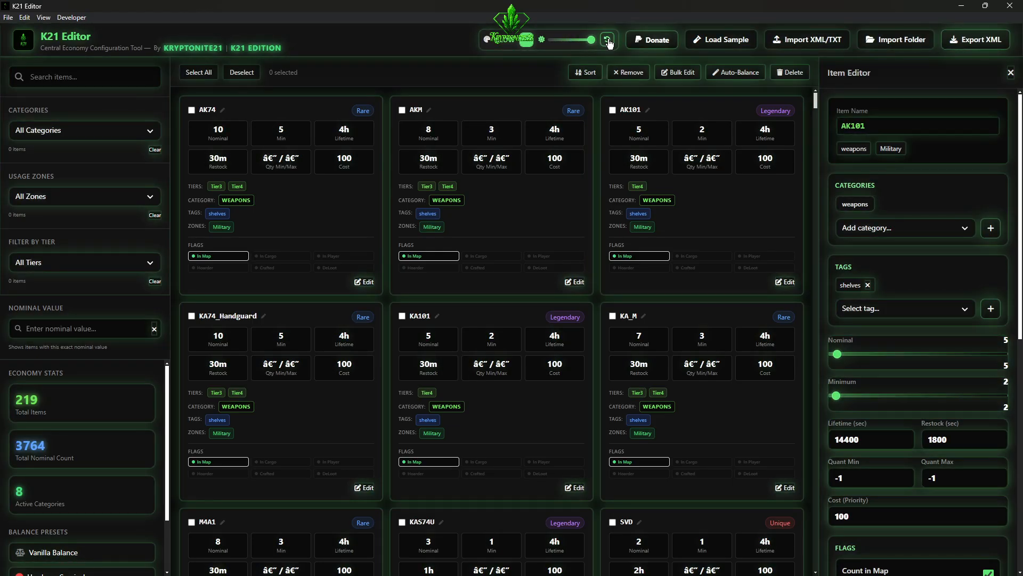
click(608, 40)
drag(572, 41, 614, 46)
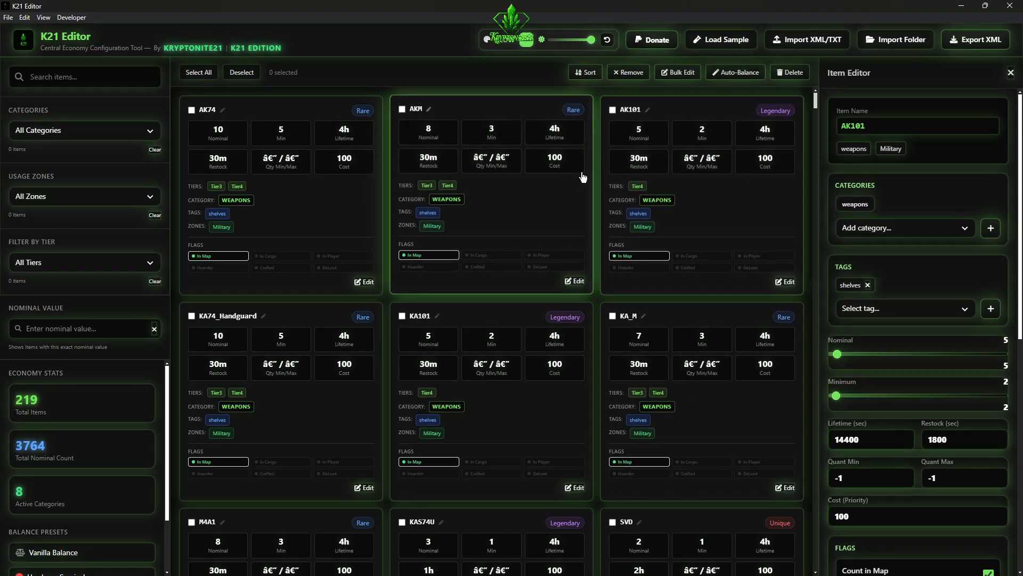
Remove the loaded sample file, load the sample data once more and remove it again
click(638, 72)
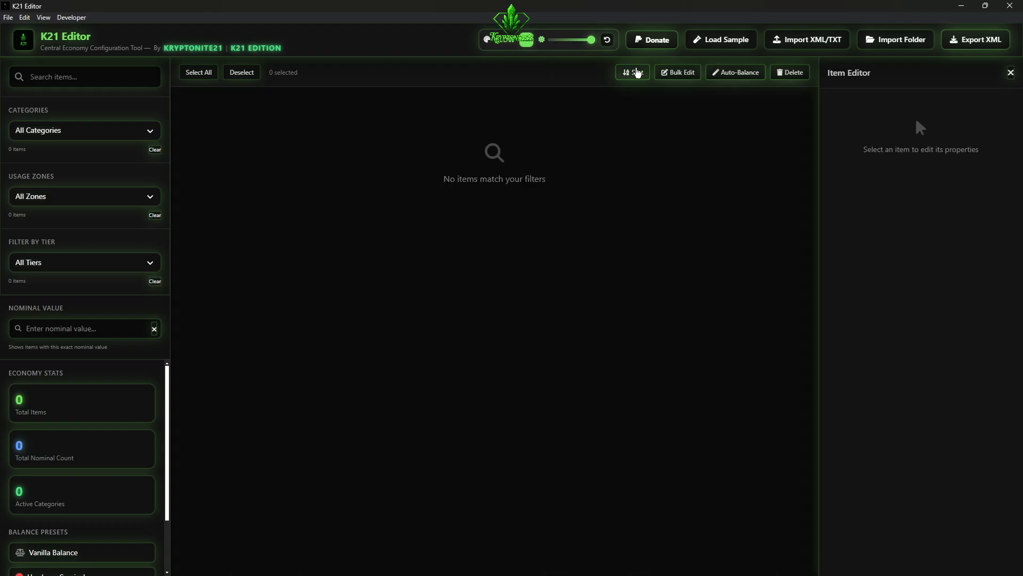
click(715, 45)
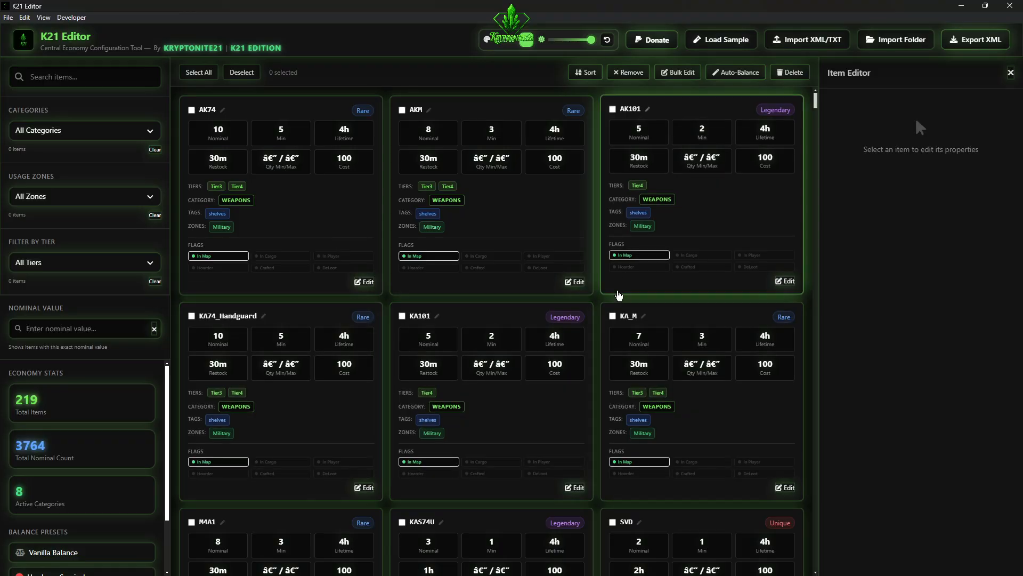
click(630, 72)
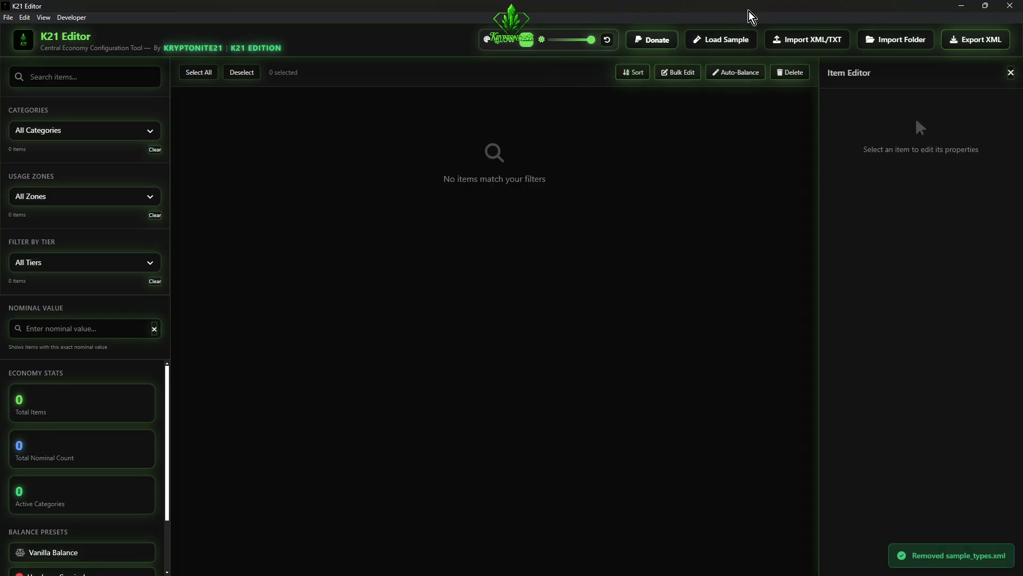
Import SNAFU_types_class_names.txt from the desktop into the restored editor window and maximize the window
drag(750, 12, 460, 56)
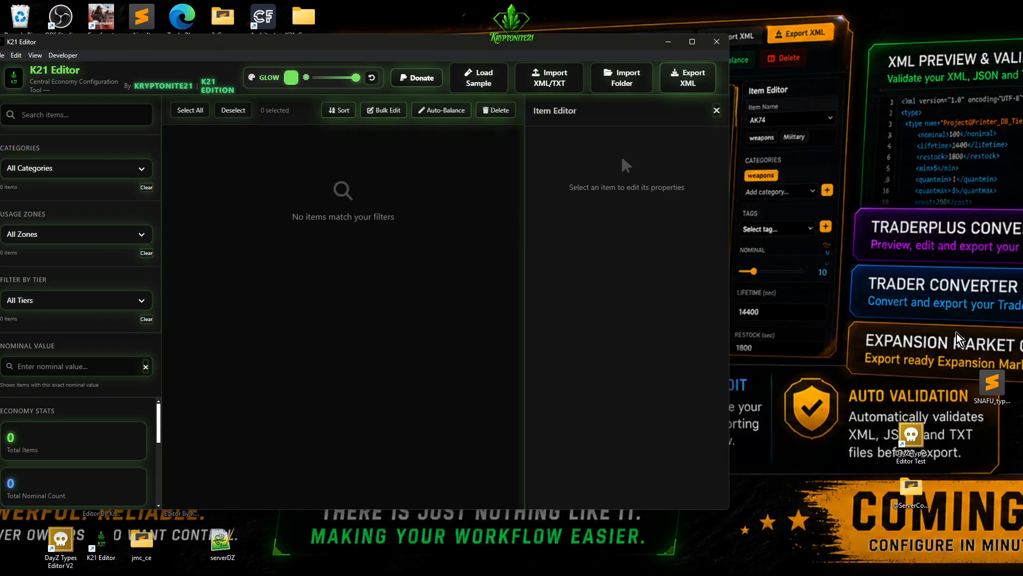
drag(992, 382, 399, 290)
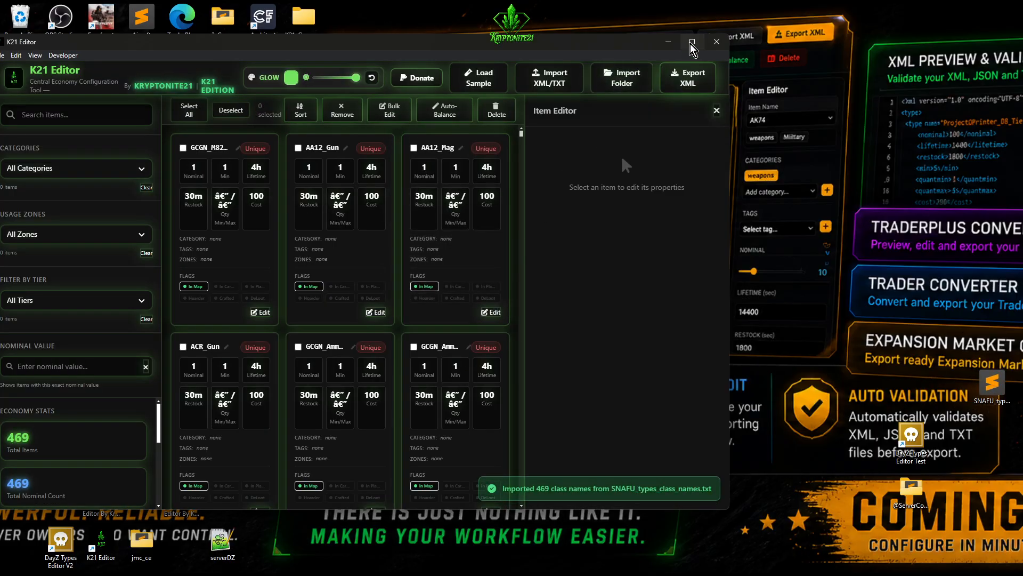
click(692, 43)
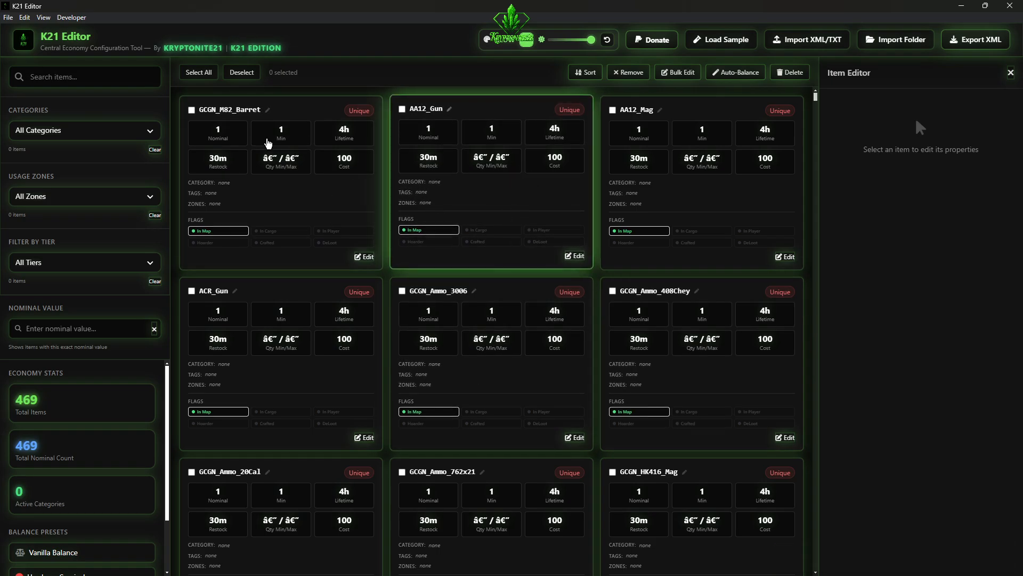
Select all imported items, view the bulk edit options without applying any, and remove the imported SNAFU file
click(198, 72)
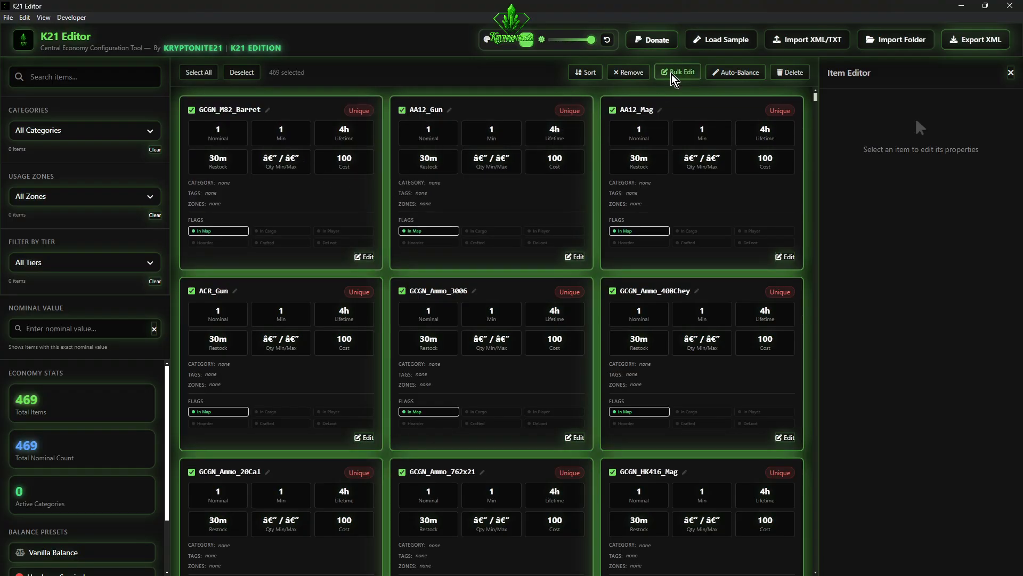
click(674, 73)
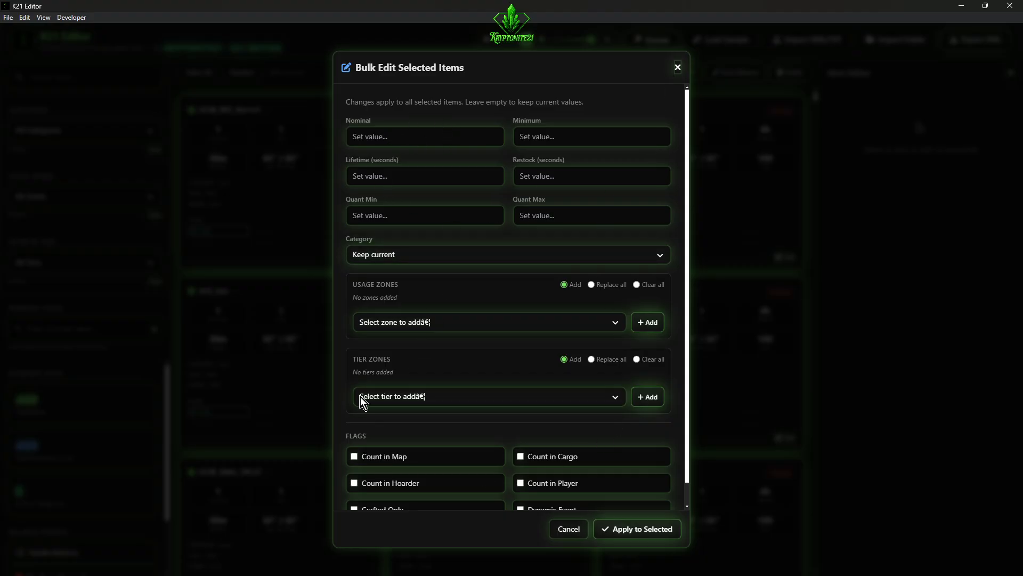
click(677, 68)
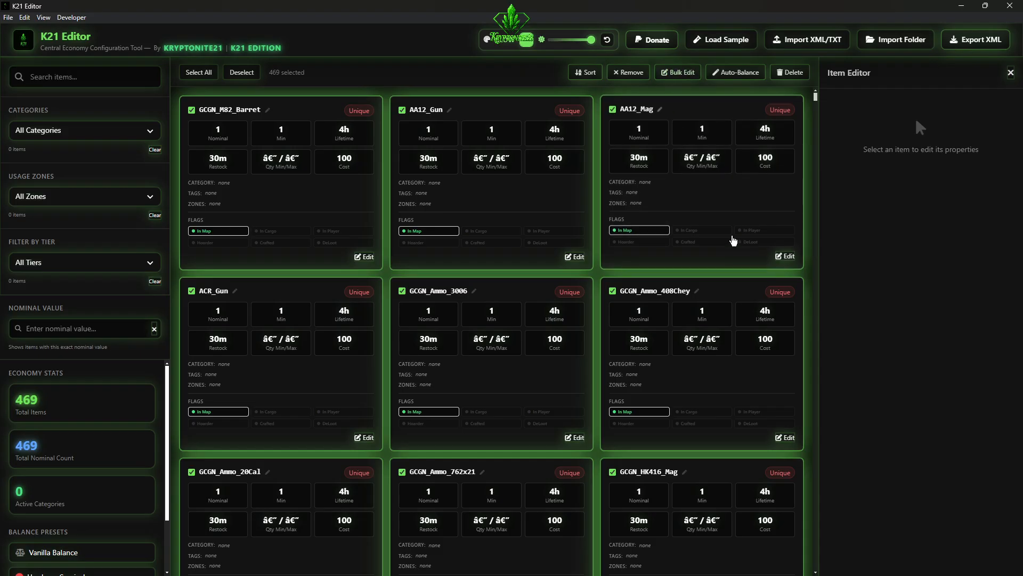
click(634, 74)
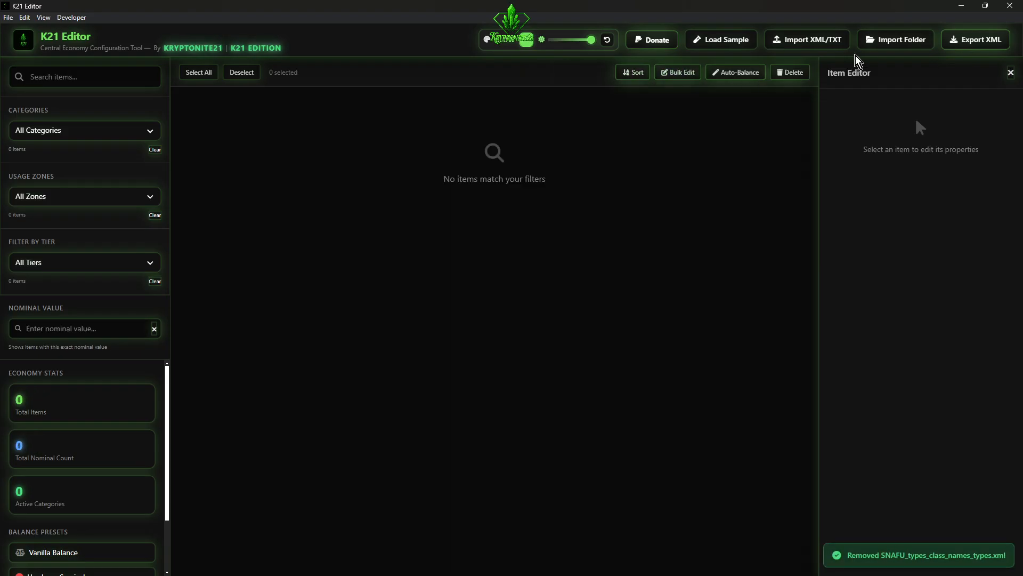
Import the types XML files from the jmc_ce folder on the Desktop
click(896, 40)
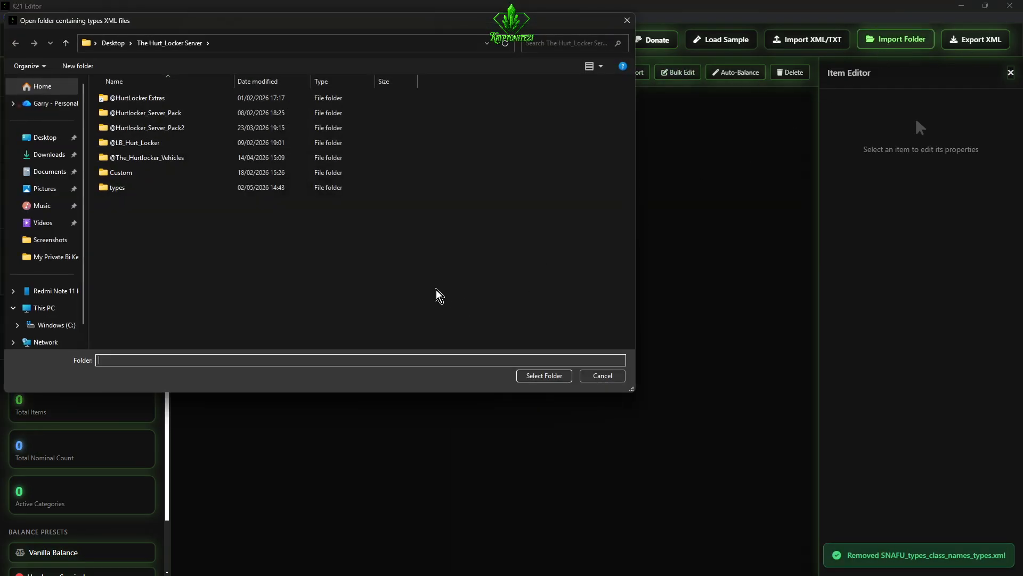
click(114, 44)
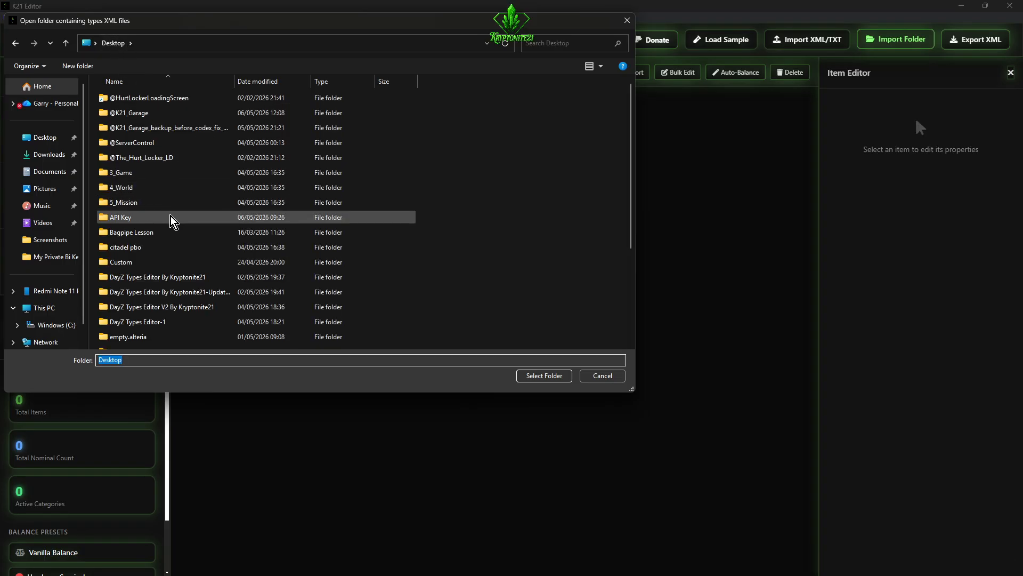
scroll(172, 251, down, 1)
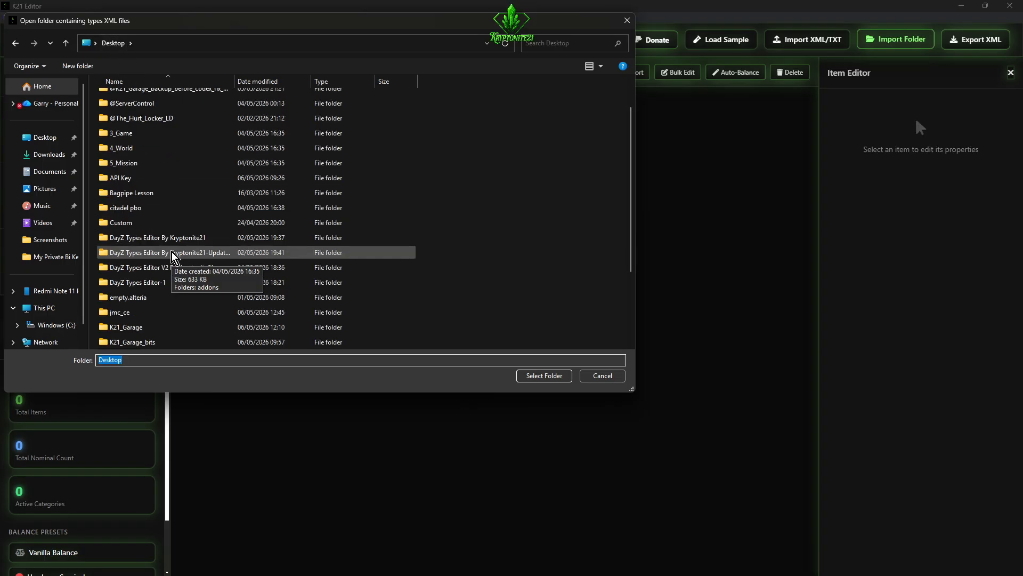
click(158, 314)
click(540, 378)
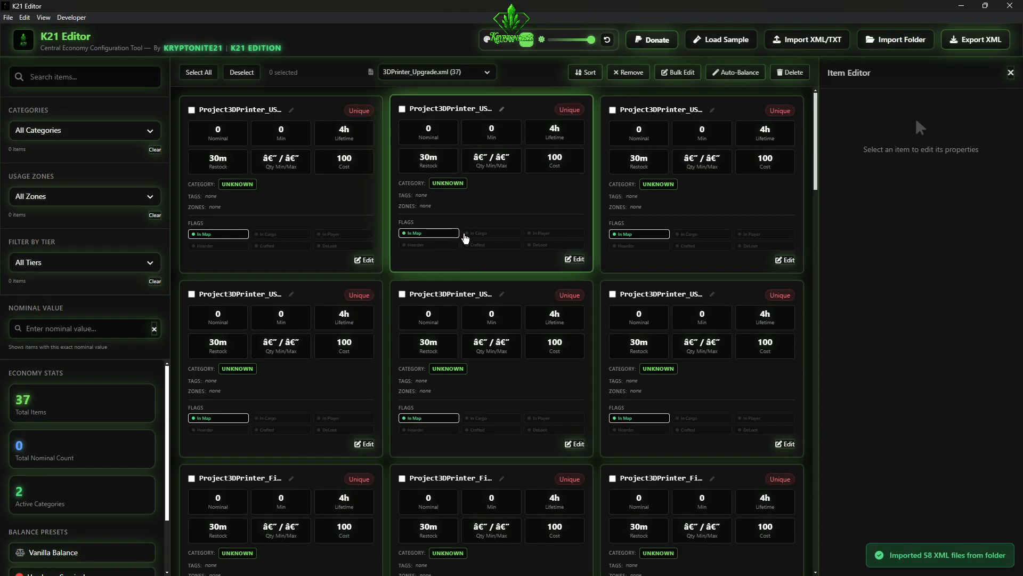
Browse the imported files and load jmc_ce_edited\RFFSHelis_Types.xml
click(485, 72)
scroll(466, 145, down, 10)
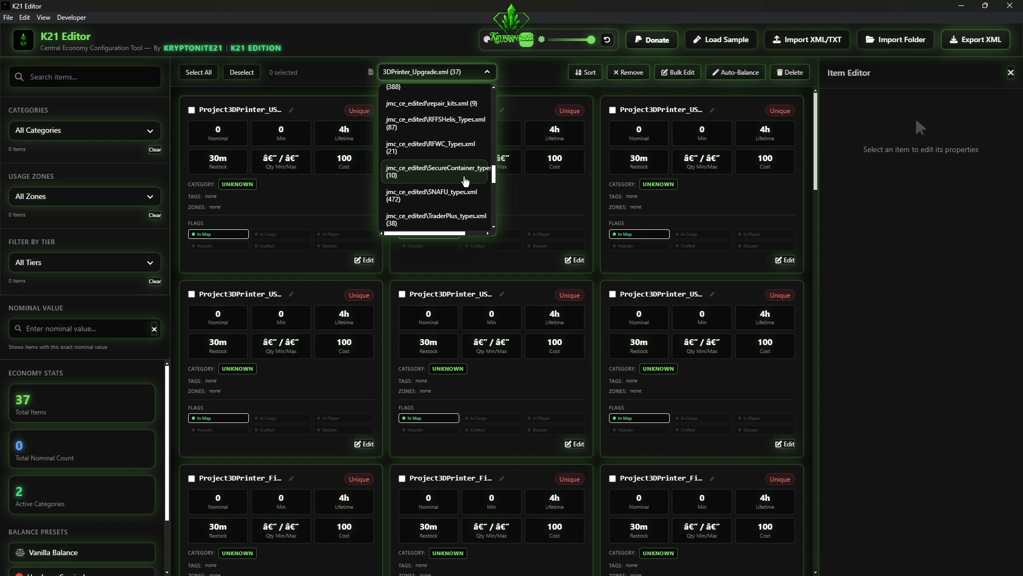
scroll(465, 181, down, 4)
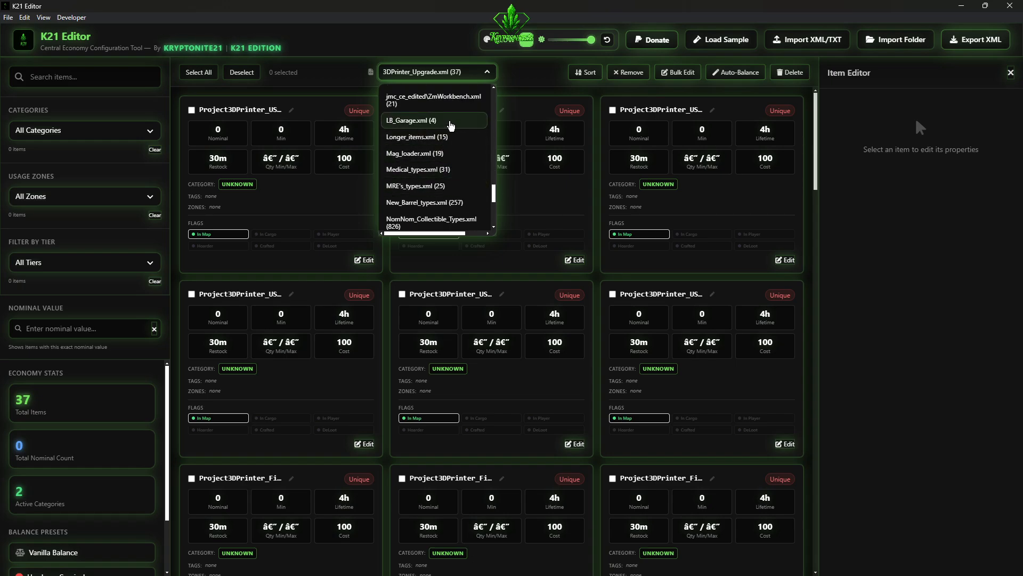
scroll(455, 141, down, 8)
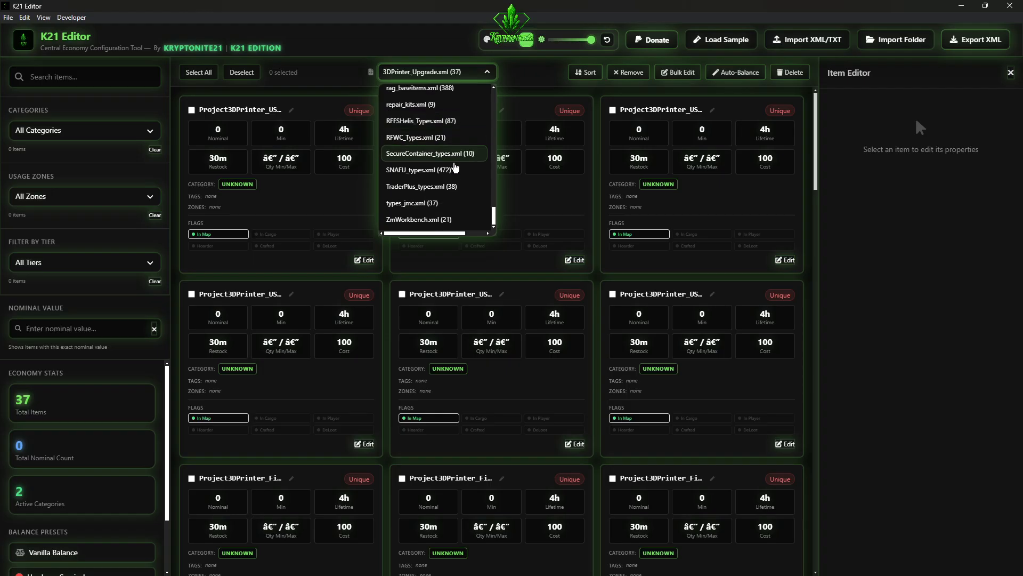
scroll(455, 194, up, 5)
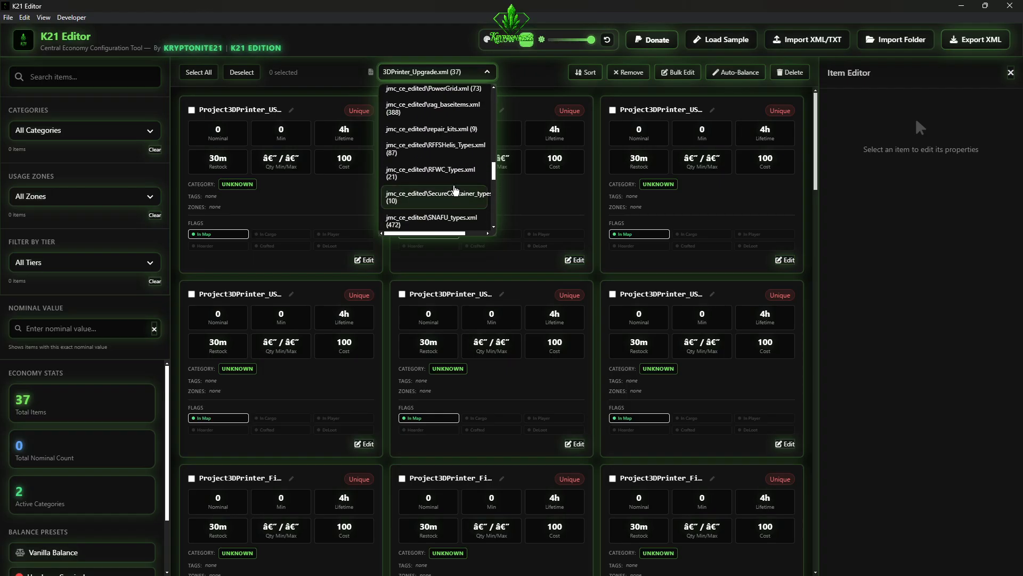
click(449, 154)
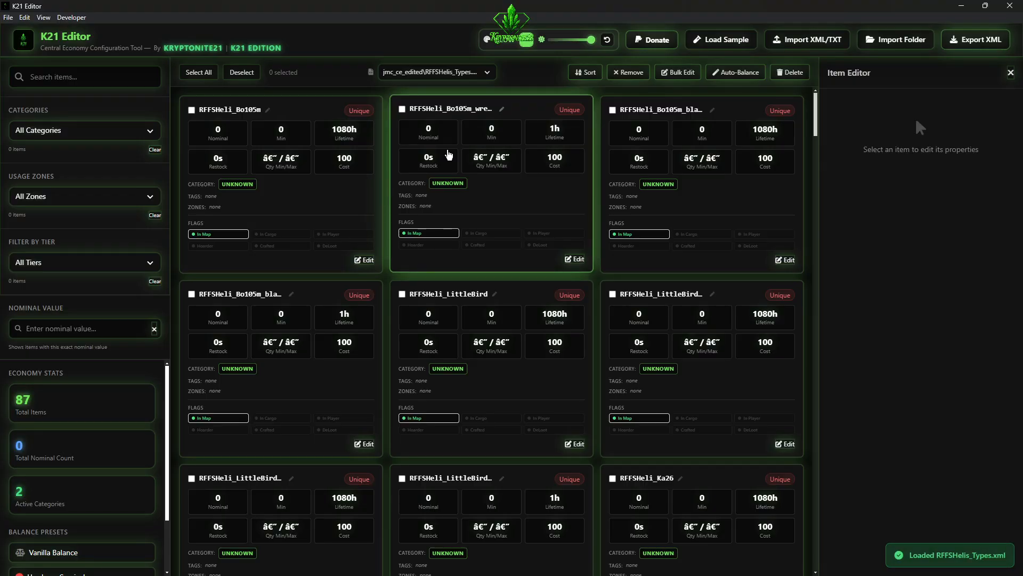
Browse the list of imported types files and load iM7s_DrugRunning_types.xml
click(473, 80)
scroll(460, 158, up, 10)
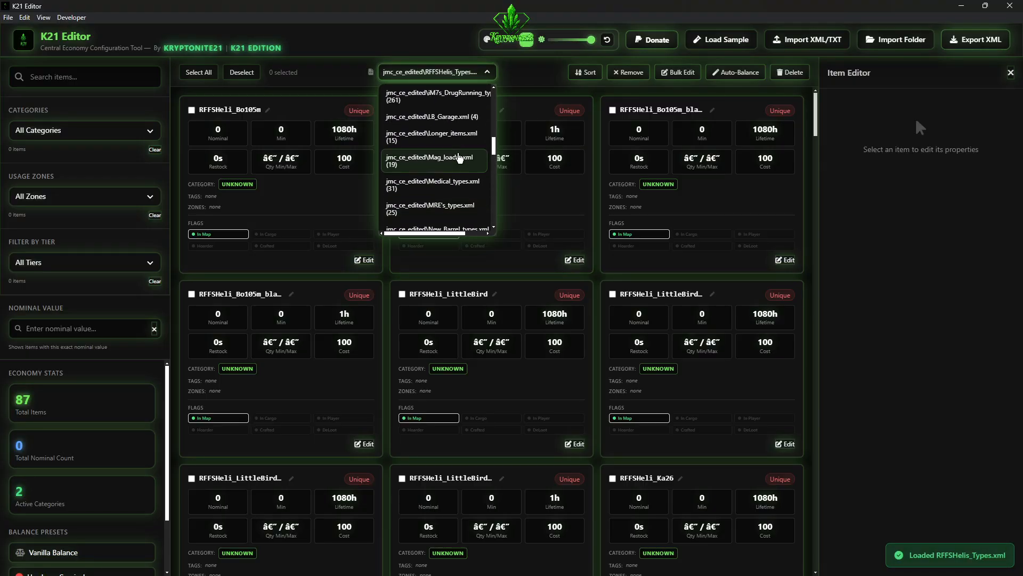
scroll(459, 157, up, 2)
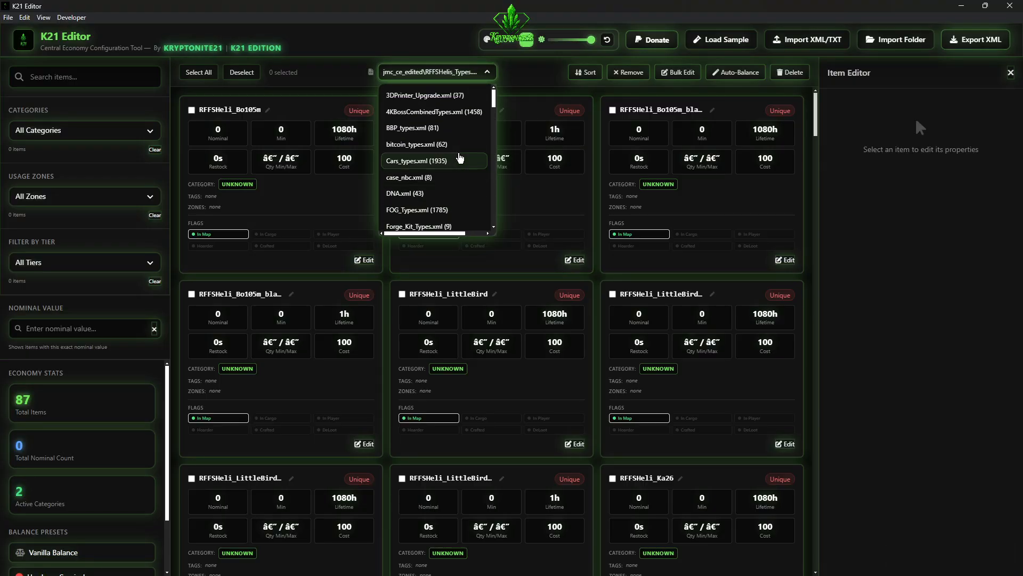
scroll(459, 158, down, 8)
scroll(462, 154, up, 8)
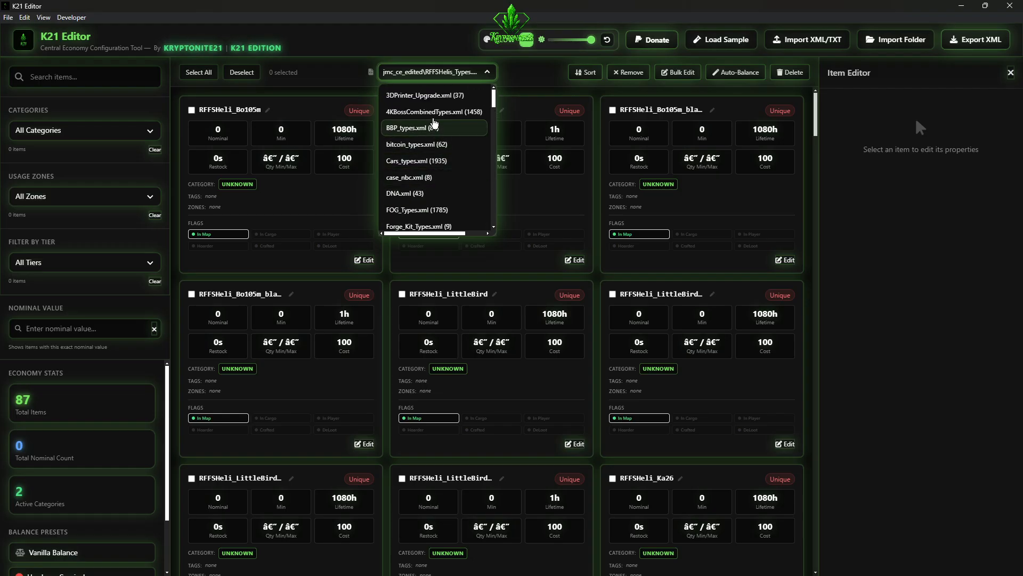
click(520, 66)
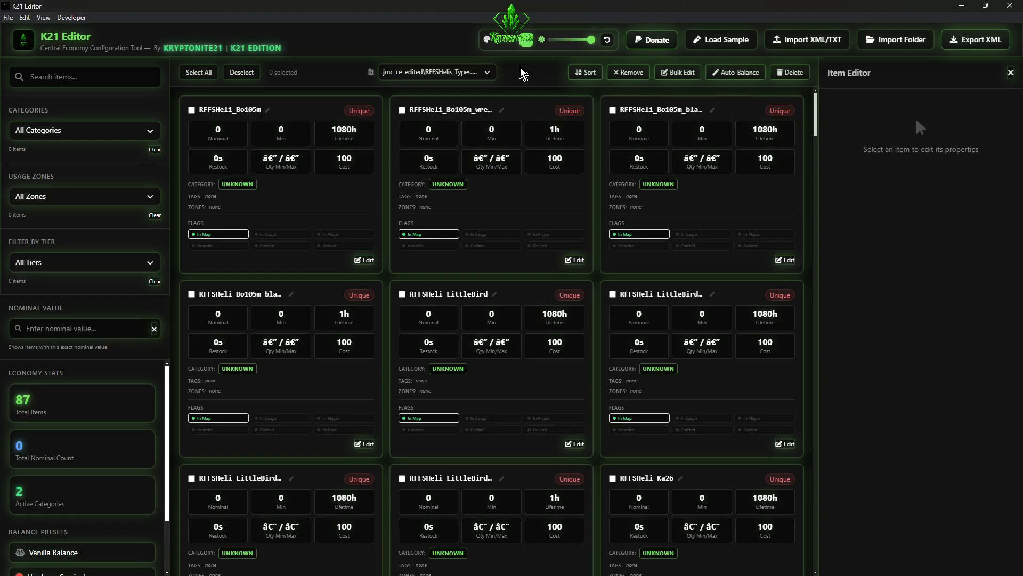
click(486, 72)
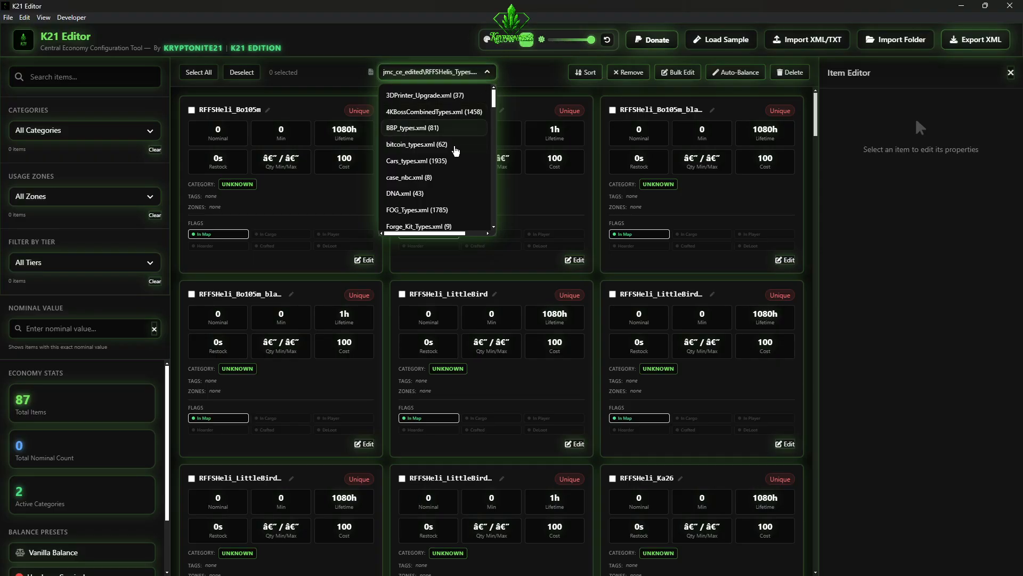
scroll(456, 151, down, 4)
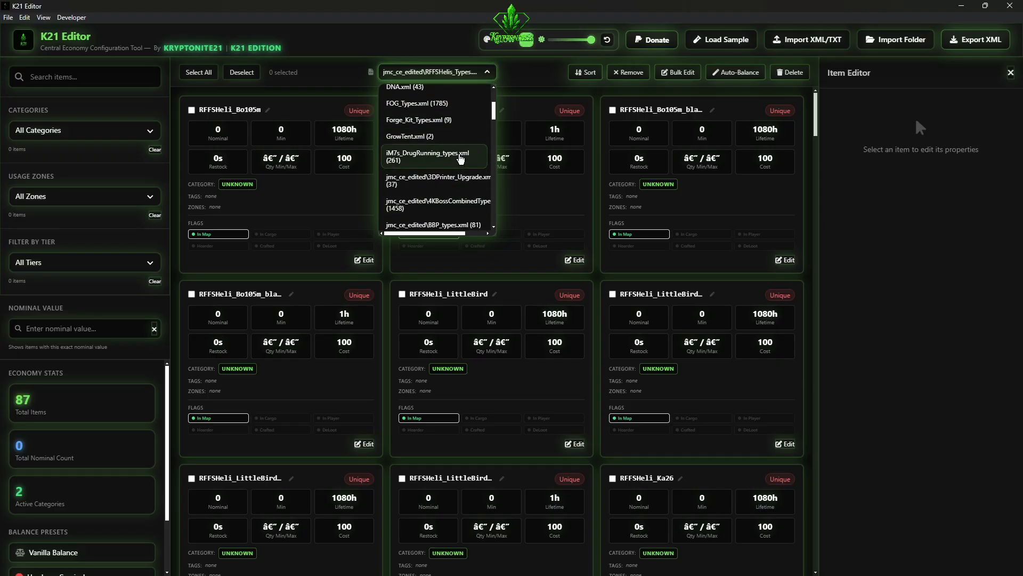
click(460, 157)
Load and remove the jmc_ce_edited copies of 4KBossCombinedTypes.xml and 3DPrinter_Upgrade.xml
click(478, 73)
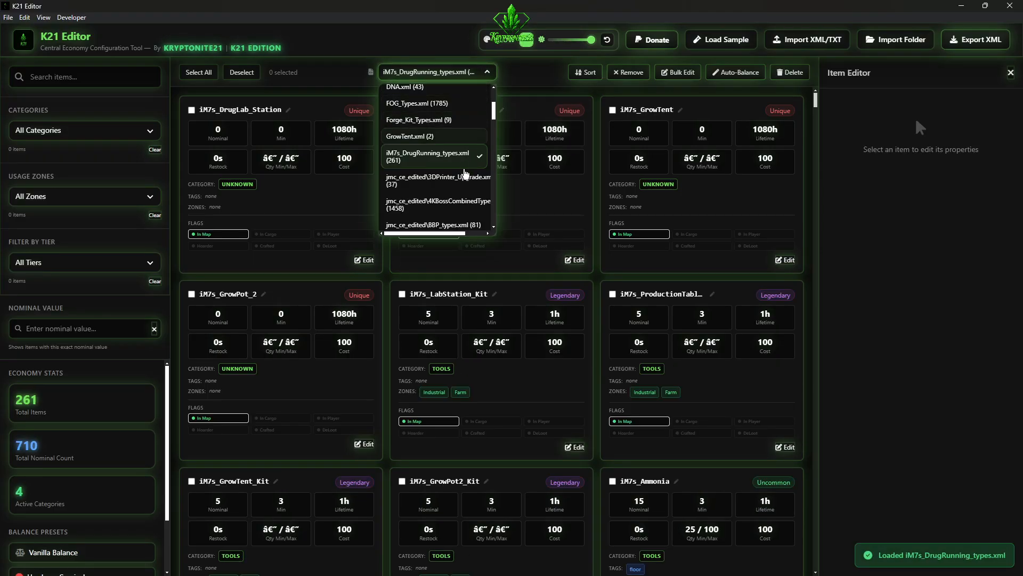
click(460, 210)
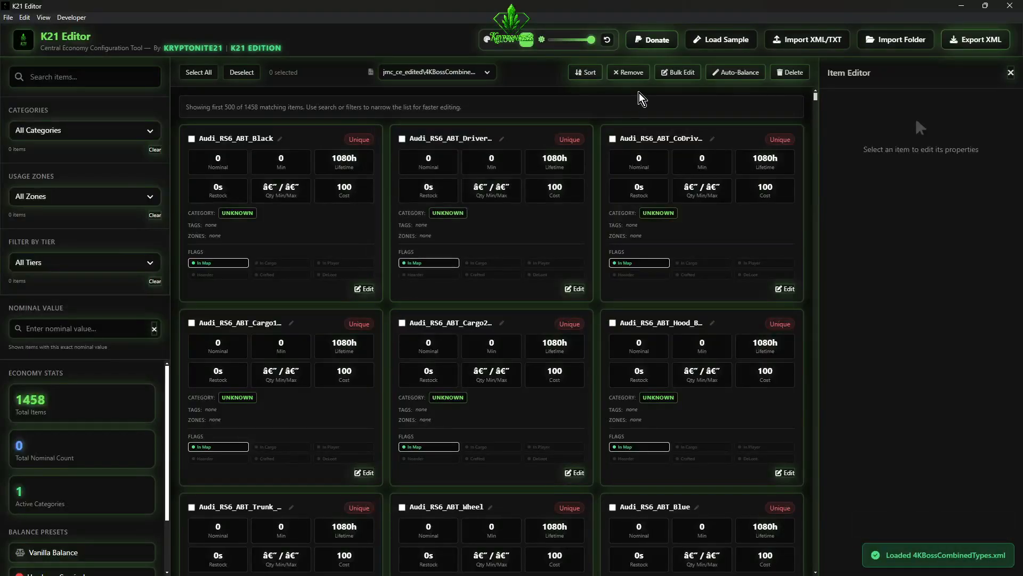
click(633, 74)
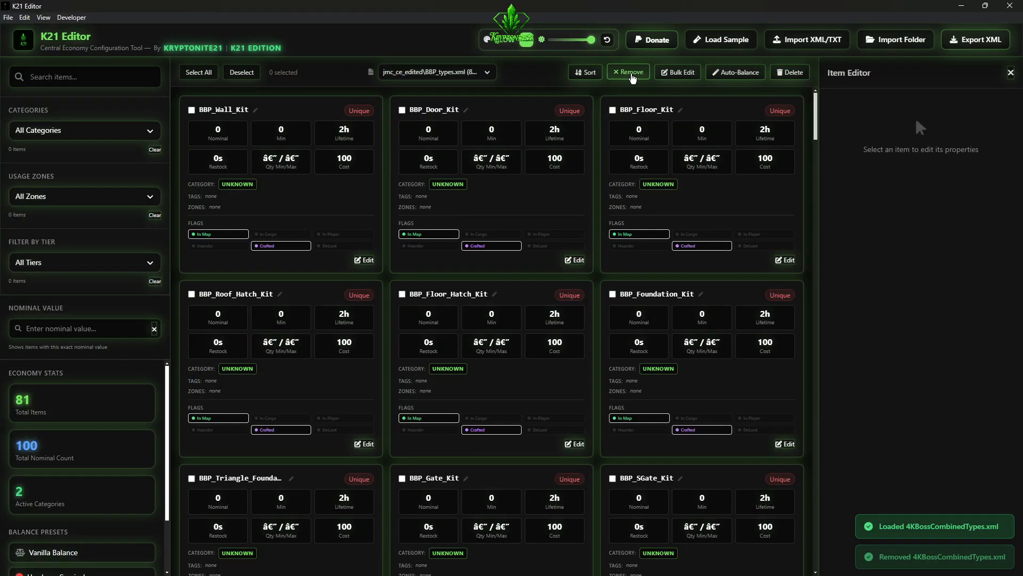
click(482, 74)
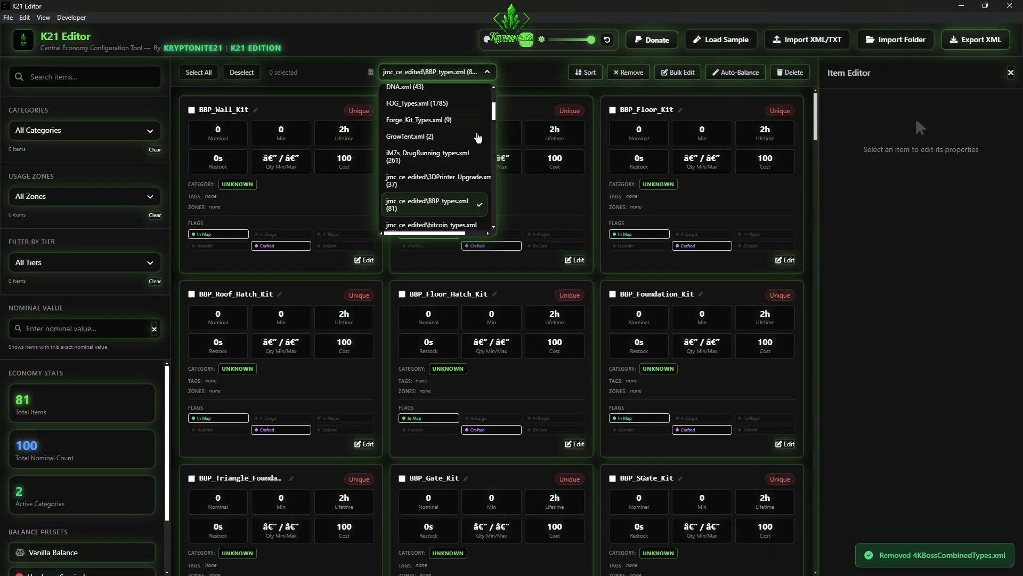
click(465, 180)
click(627, 73)
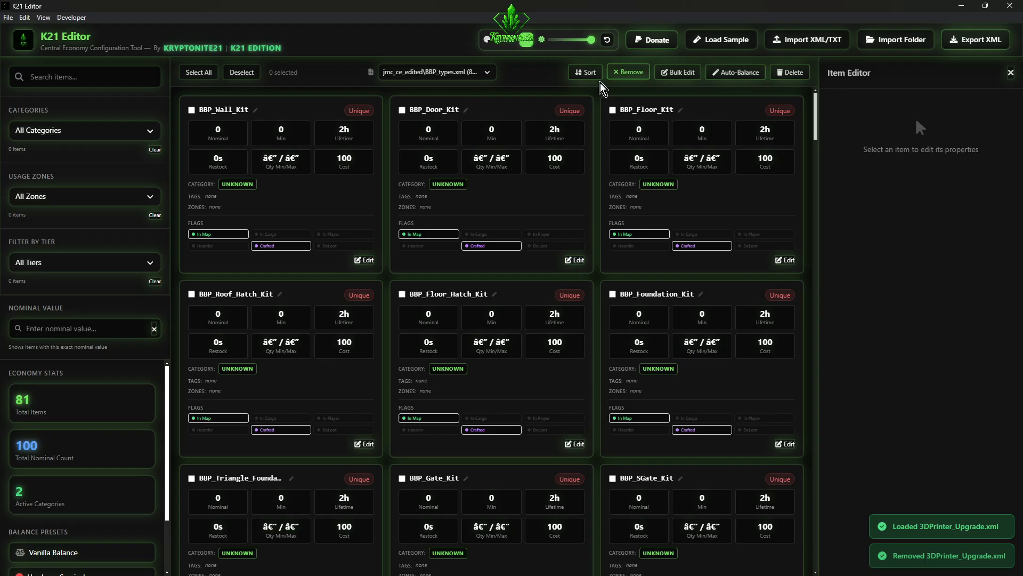
Remove the jmc_ce_edited files one after another, from BBP_types.xml through Longer_items.xml
click(482, 73)
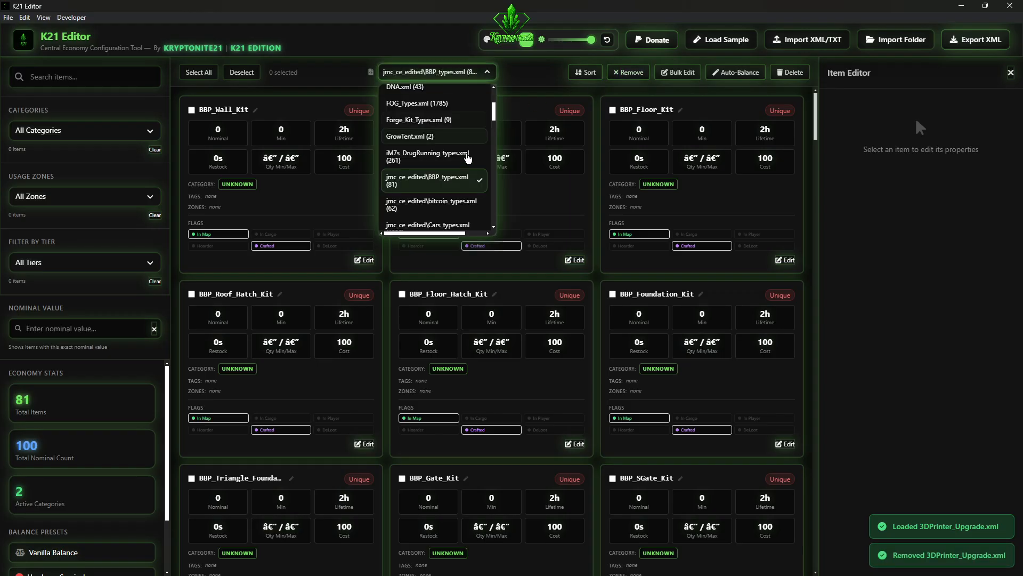
click(633, 75)
click(632, 75)
click(632, 74)
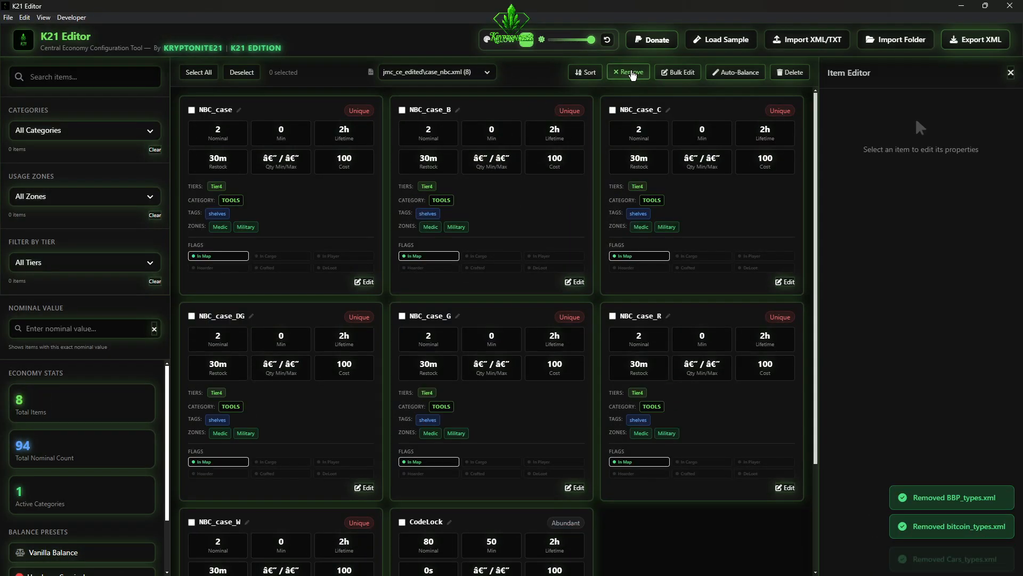
click(632, 75)
click(633, 75)
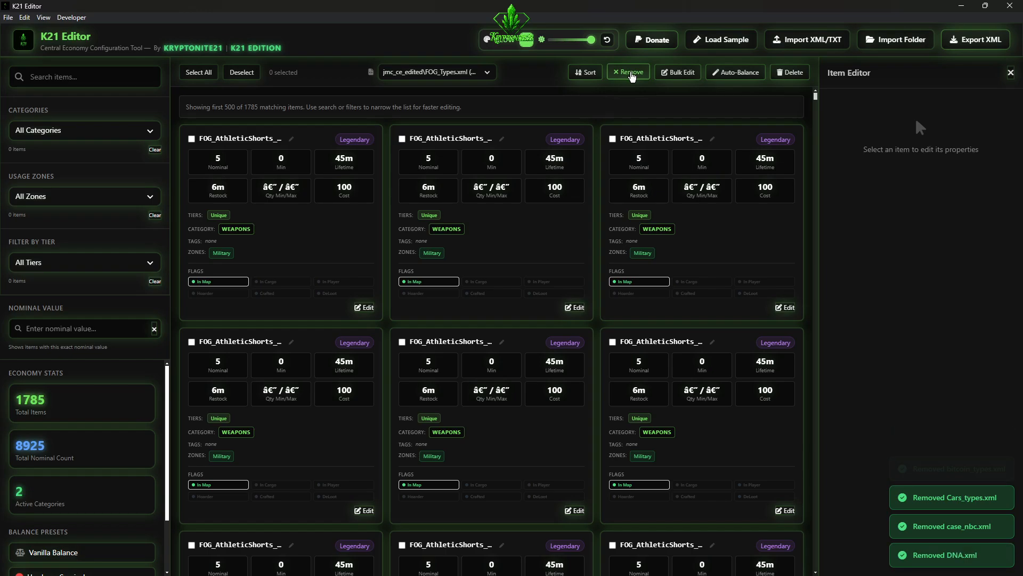
click(632, 75)
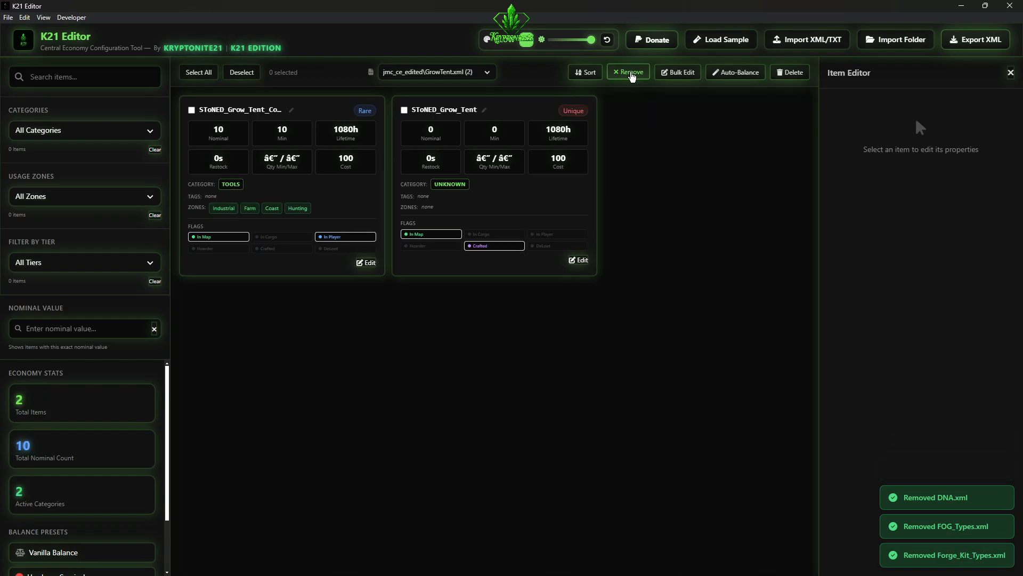
click(632, 73)
click(632, 73)
click(632, 75)
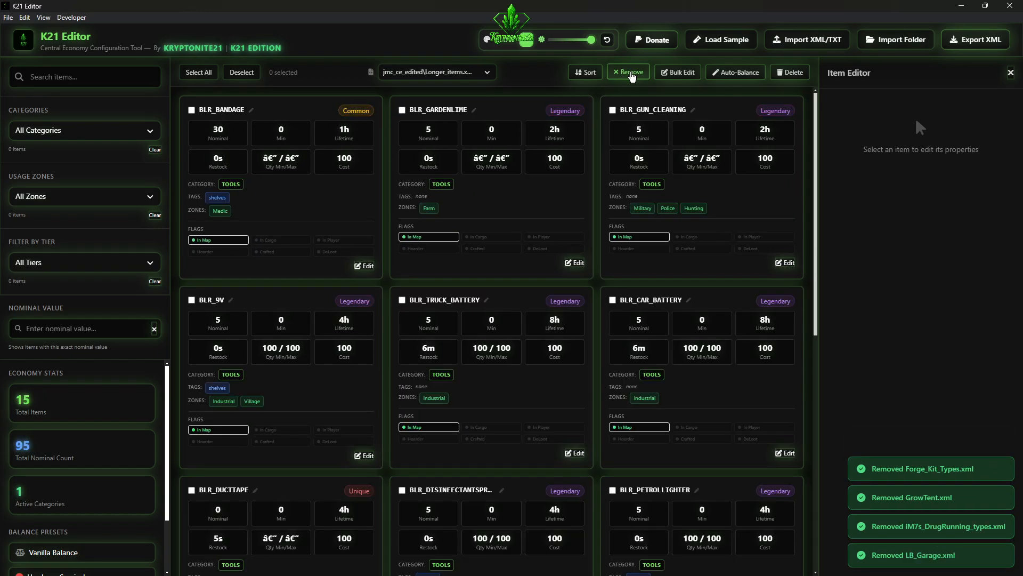
click(632, 75)
Browse the remaining imported files and load case_nbc.xml from the main folder
click(447, 72)
scroll(450, 163, down, 10)
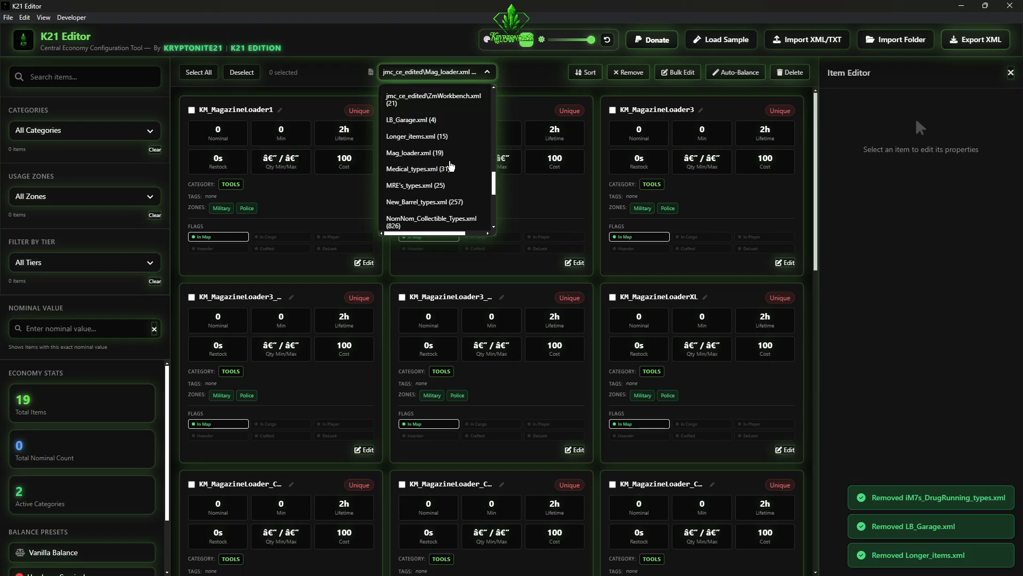
click(424, 38)
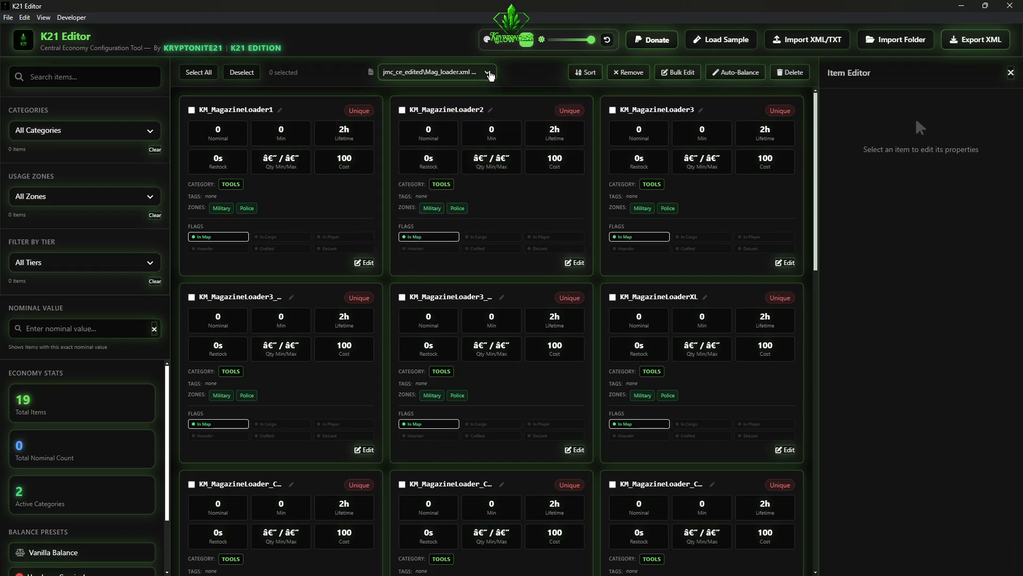
click(453, 72)
scroll(453, 146, up, 10)
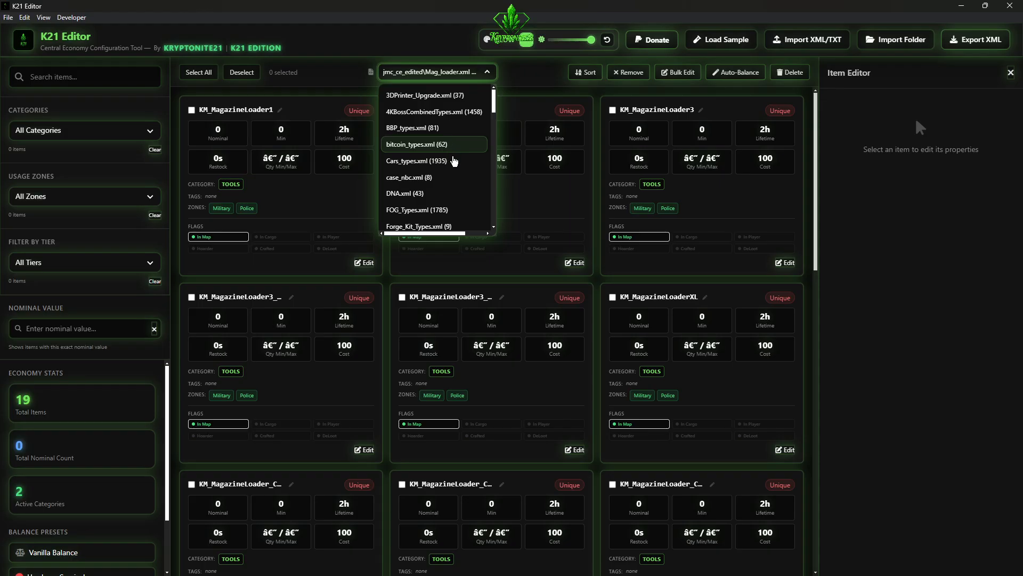
click(454, 177)
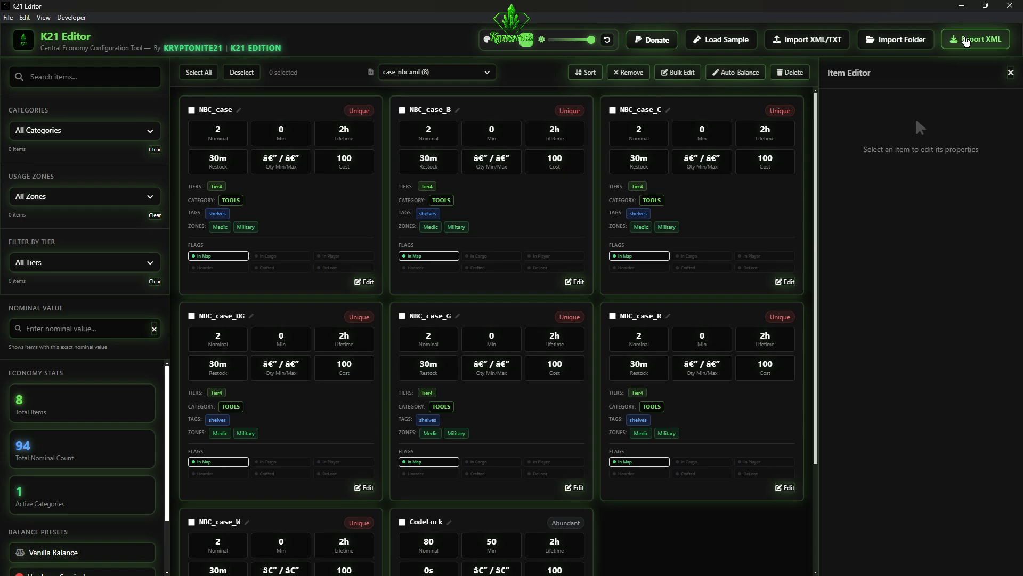
Preview the export of case_nbc.xml as types XML, TraderPlus config, Trader config and Expansion Market JSON
click(966, 41)
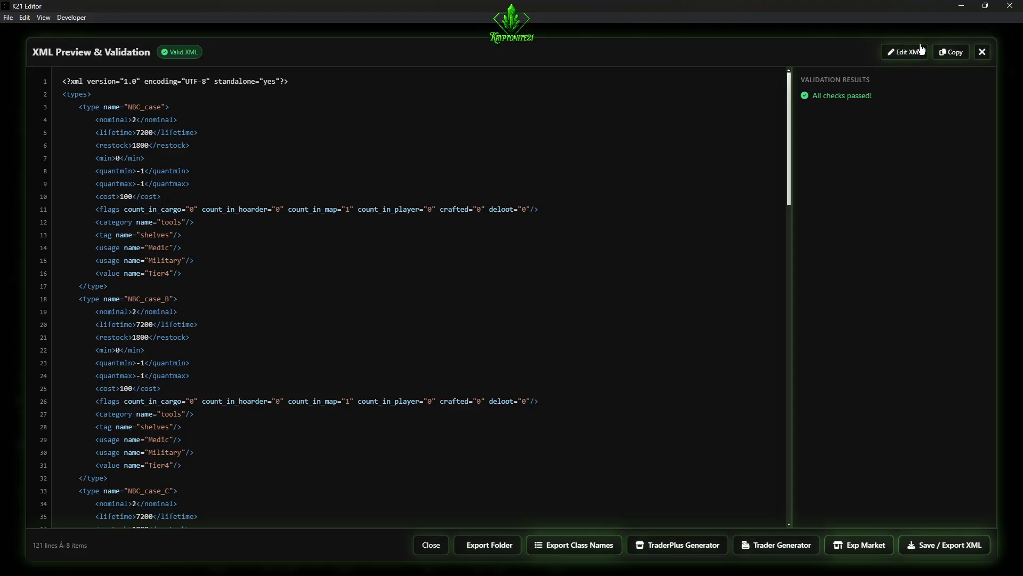
click(680, 545)
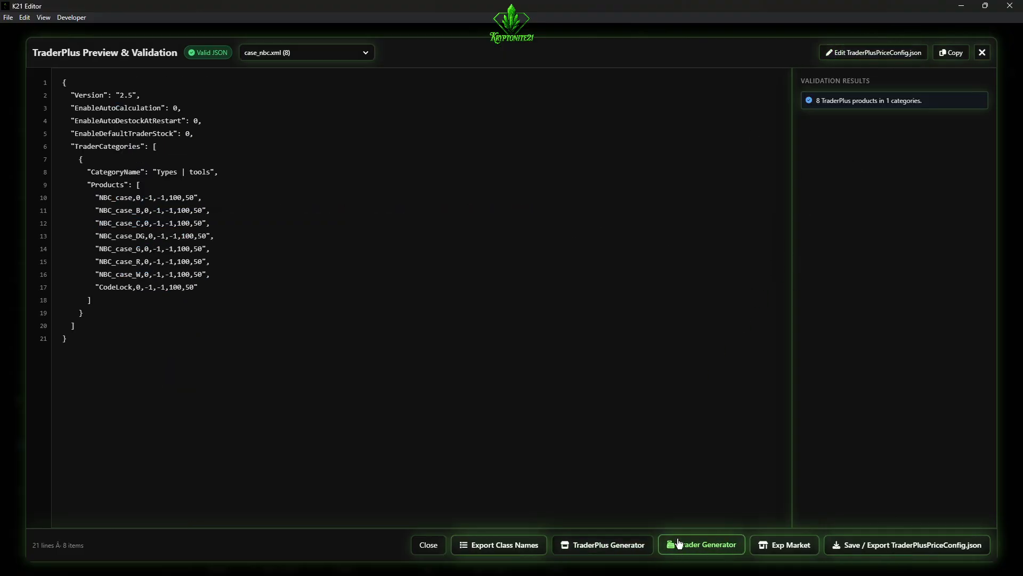
click(718, 544)
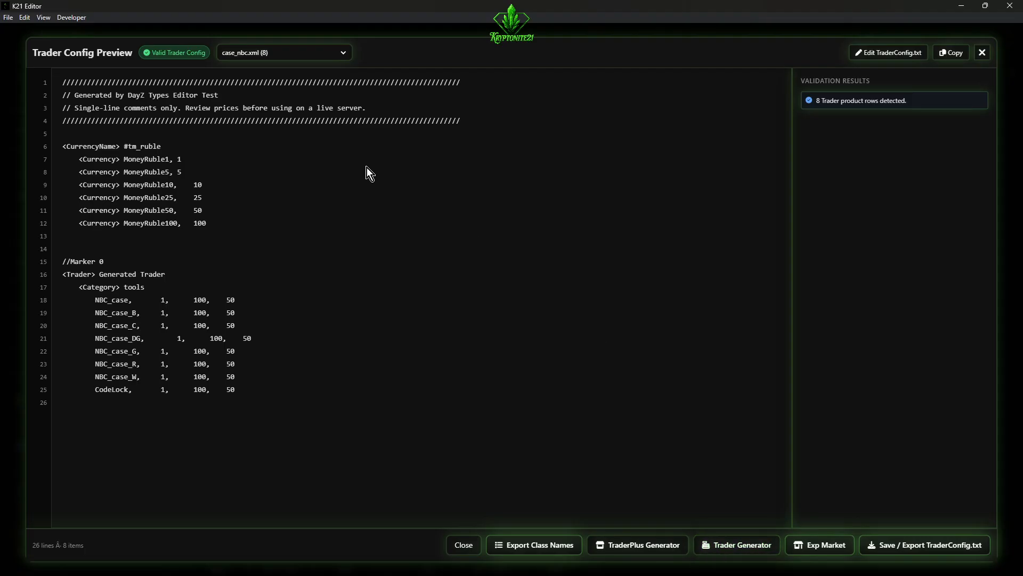
click(815, 546)
scroll(424, 274, down, 5)
scroll(453, 312, up, 5)
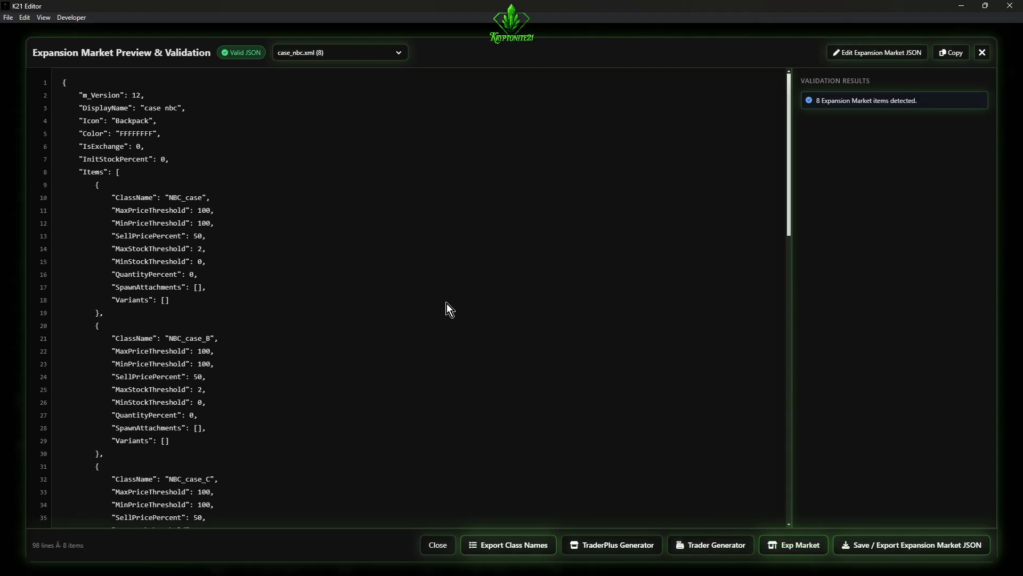
Open the generated TraderPlusPriceConfig.json for editing and delete the comma ending the NBC_case_W line to test validation
click(629, 546)
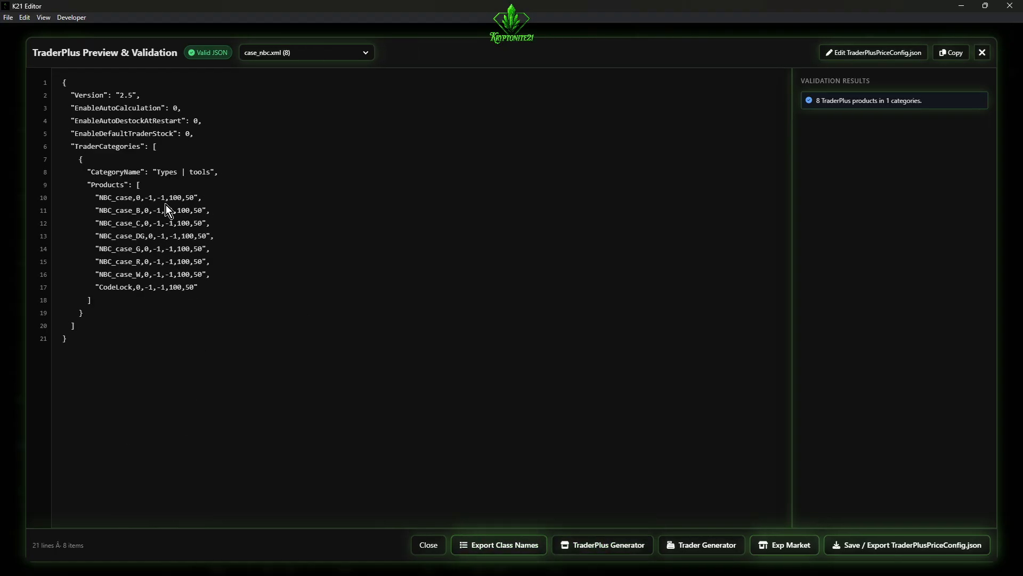
click(901, 54)
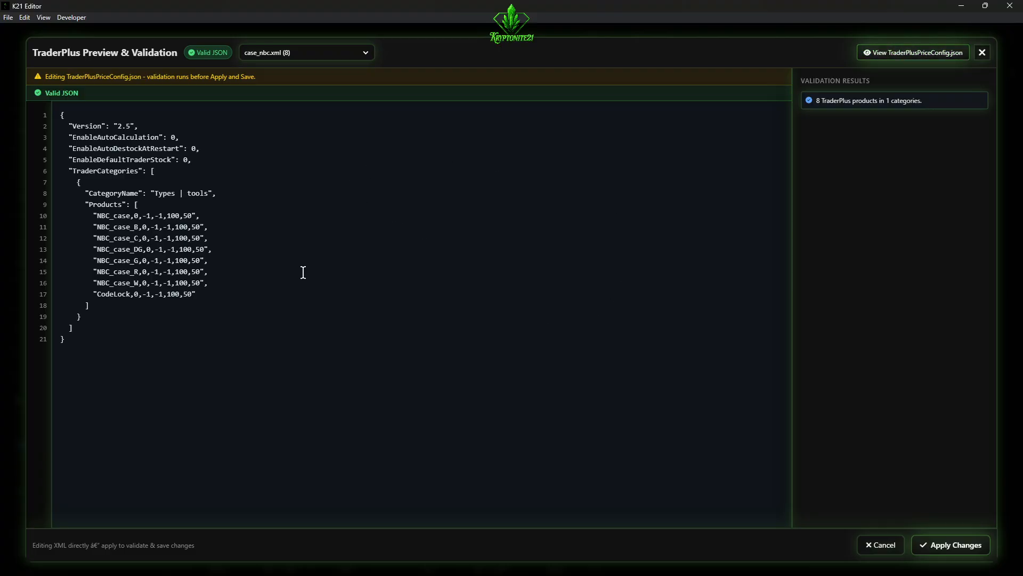
click(220, 287)
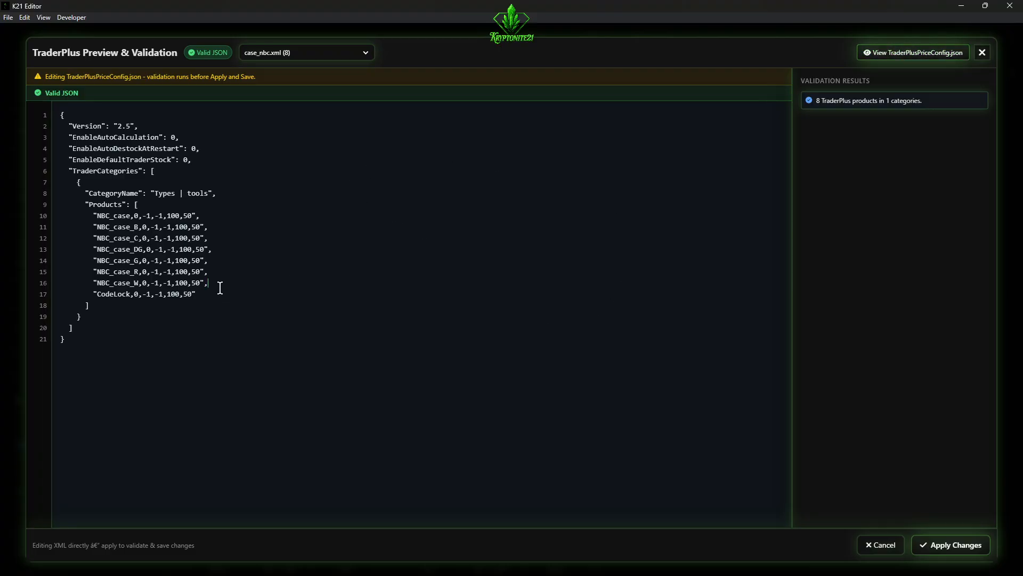
key(BackSpace)
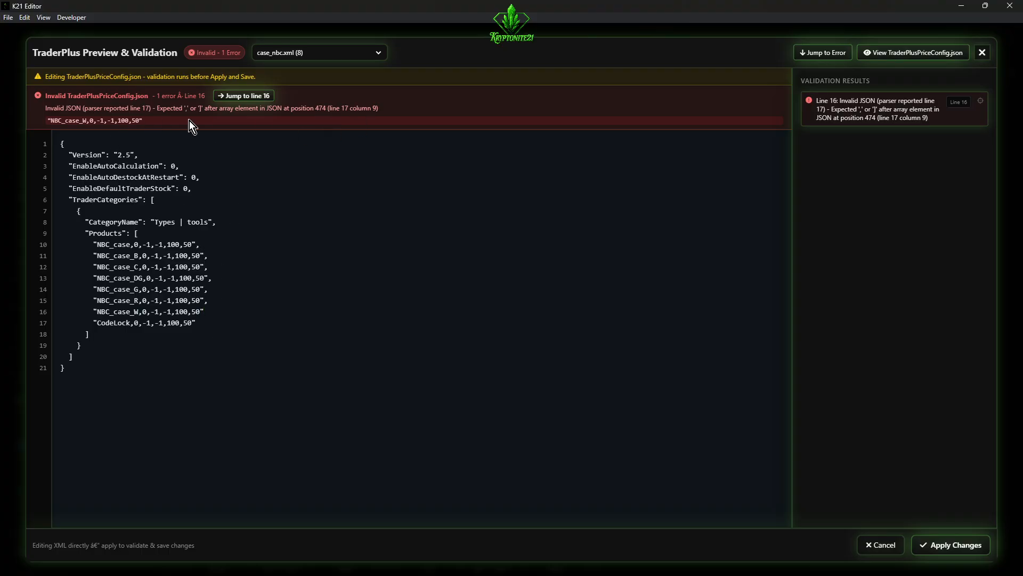
Jump to the invalid line 16, restore the comma after the NBC_case_W entry, and apply the changes
click(254, 97)
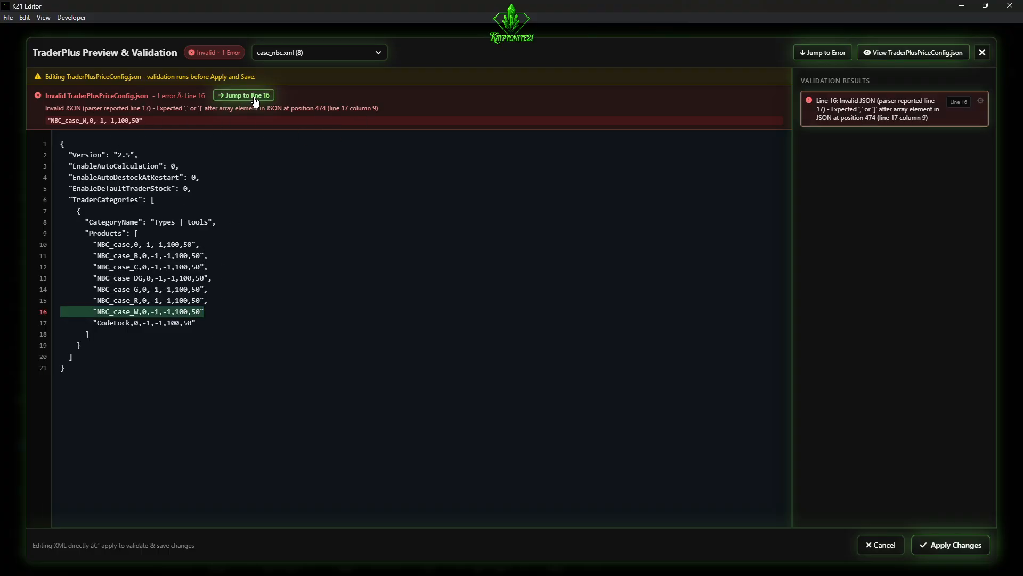
click(208, 314)
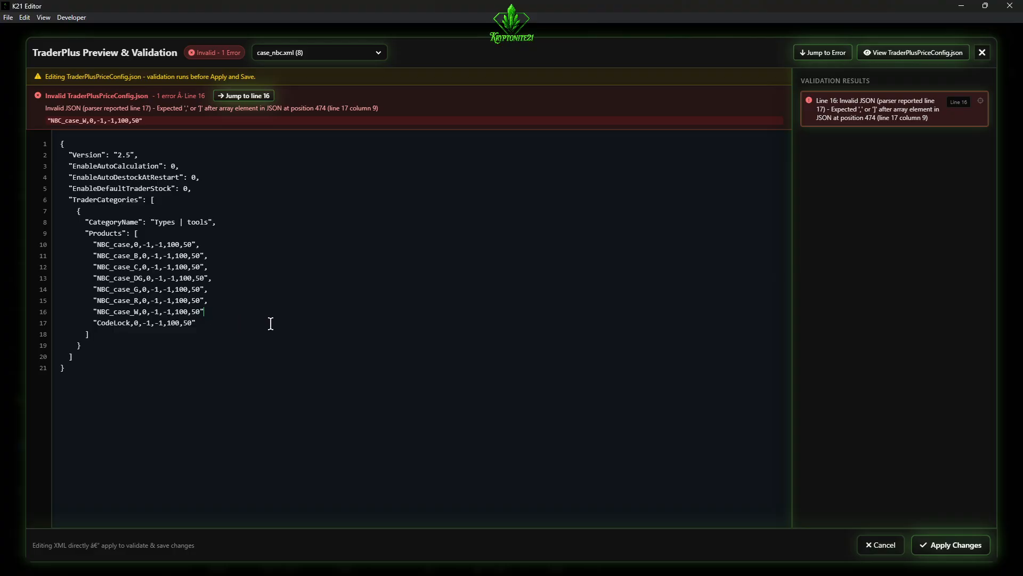
text(,)
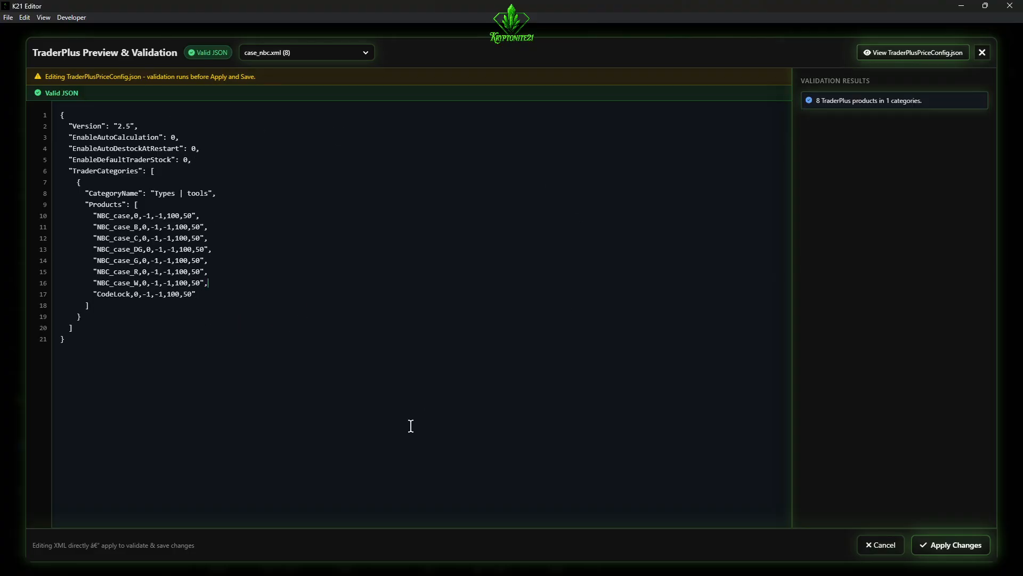
click(949, 544)
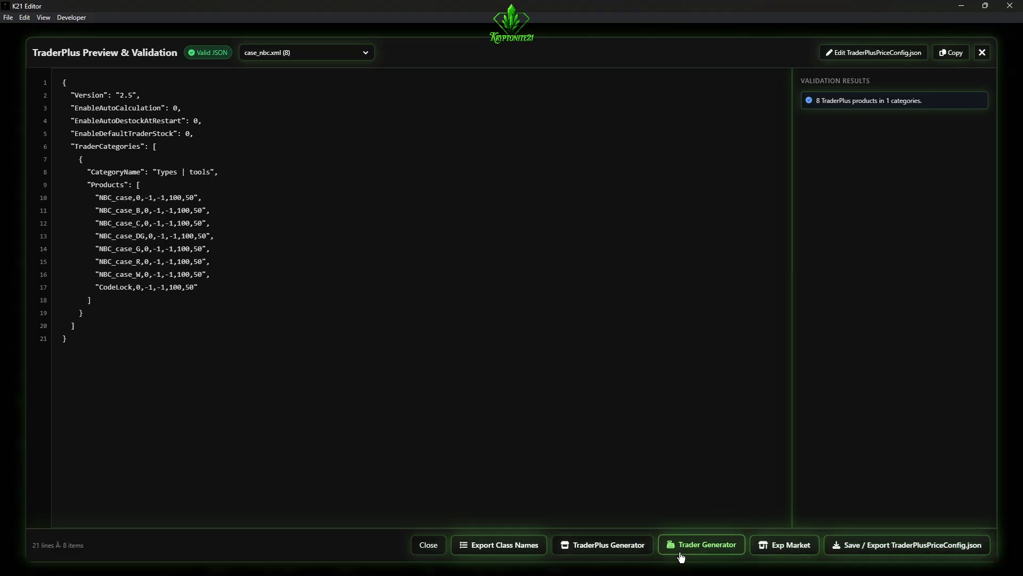
Revisit the Trader config preview and generate the Expansion Market preview for 4KBossCombinedTypes.xml
click(708, 545)
click(818, 545)
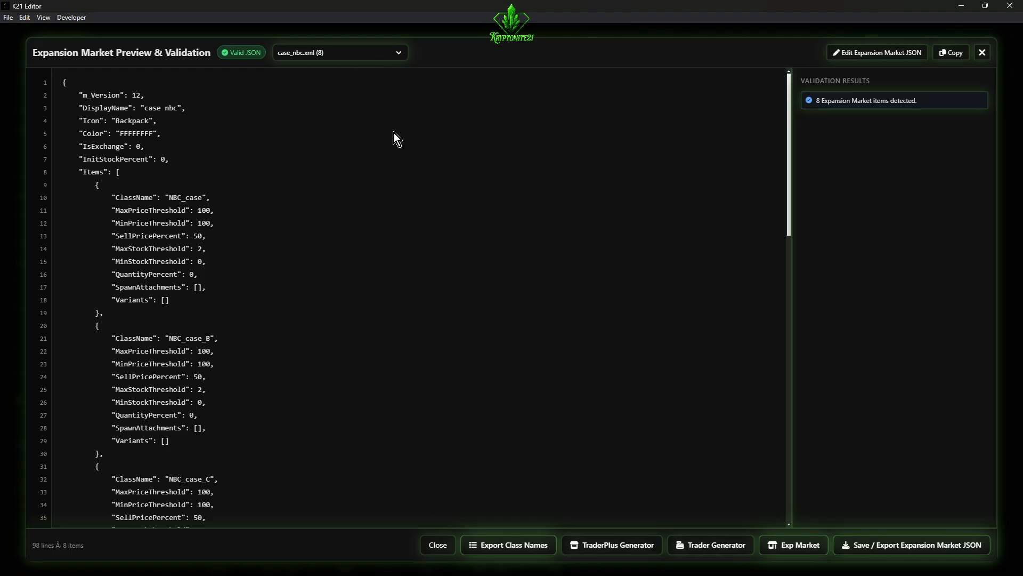
click(403, 55)
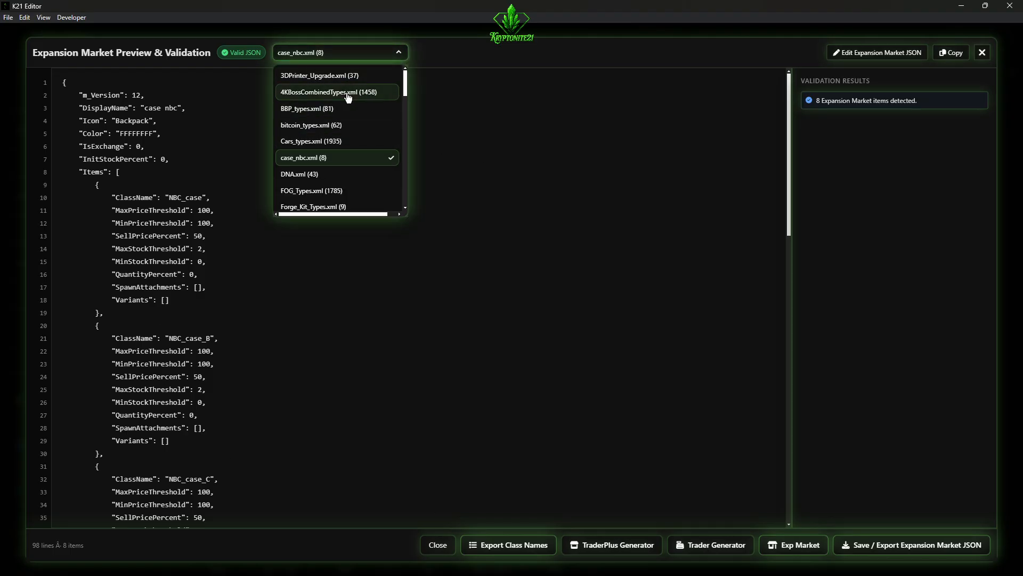
click(348, 92)
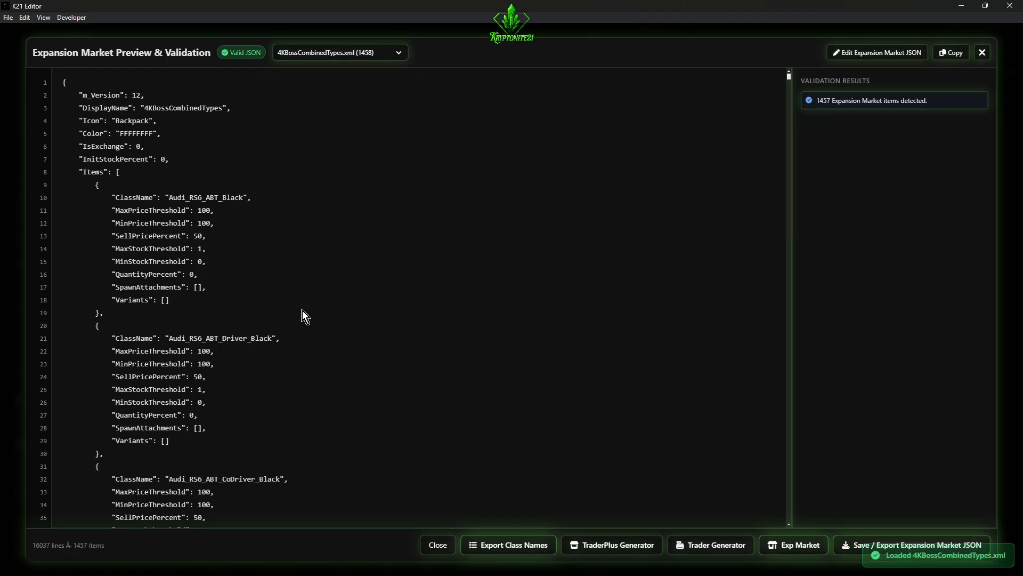
Copy the Expansion Market JSON for 4KBossCombinedTypes.xml to the clipboard and check the file's types XML export preview
click(394, 54)
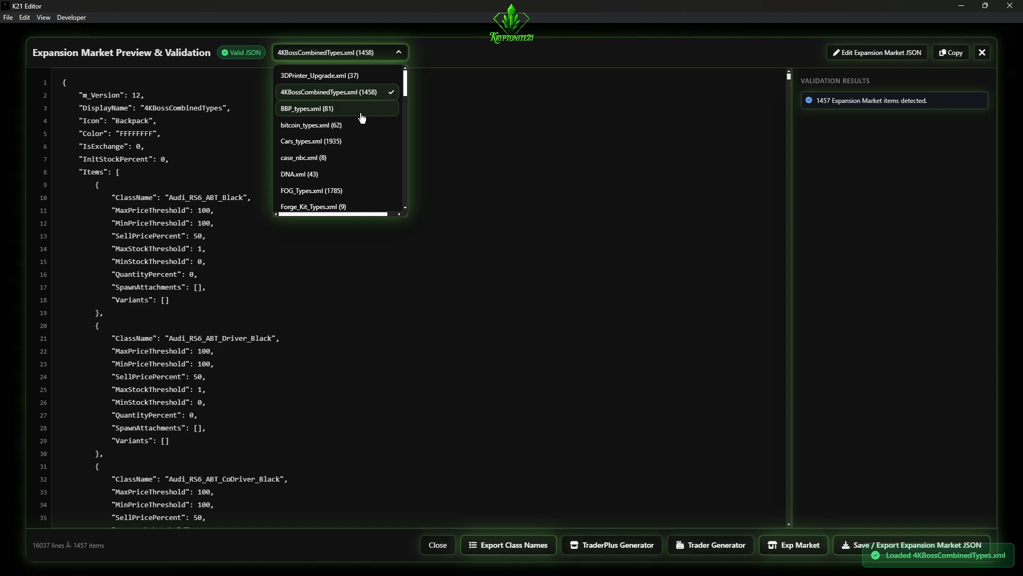
click(481, 117)
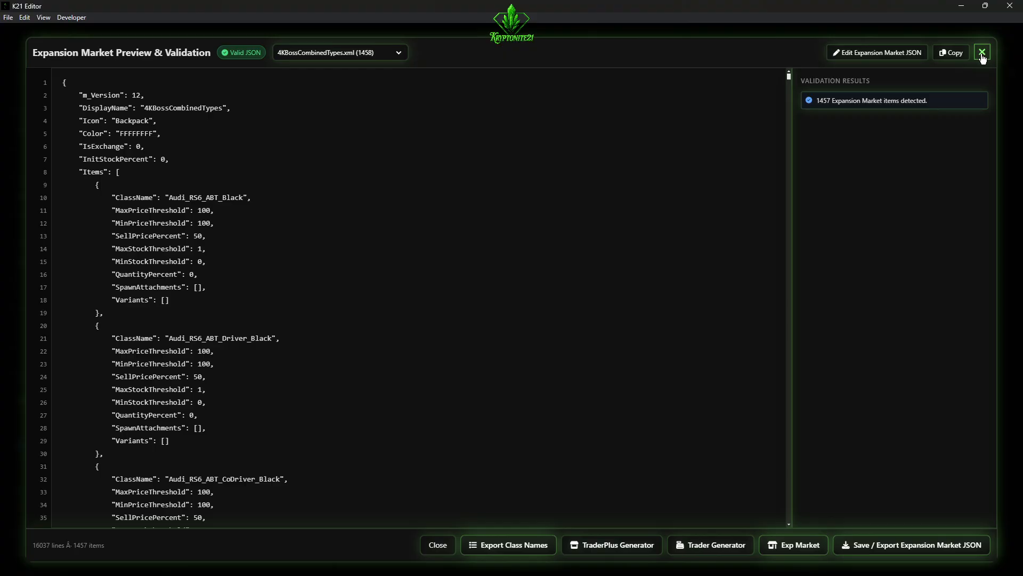
click(955, 55)
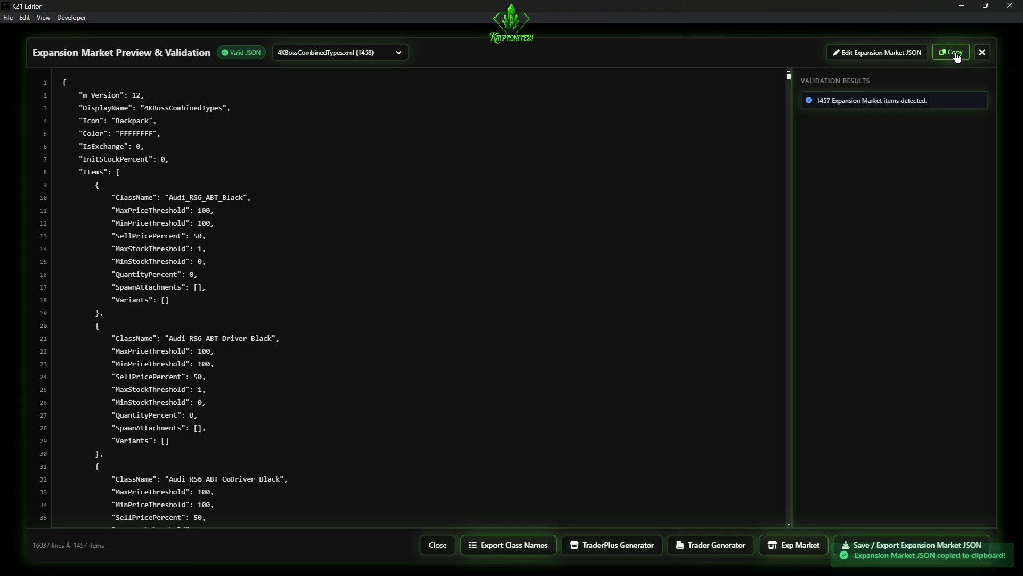
click(982, 52)
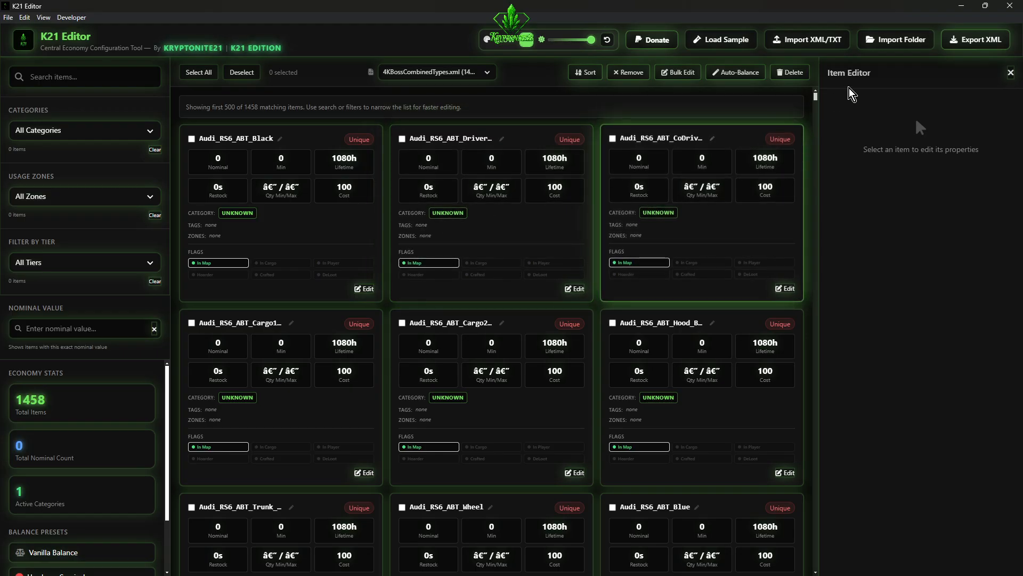
click(994, 47)
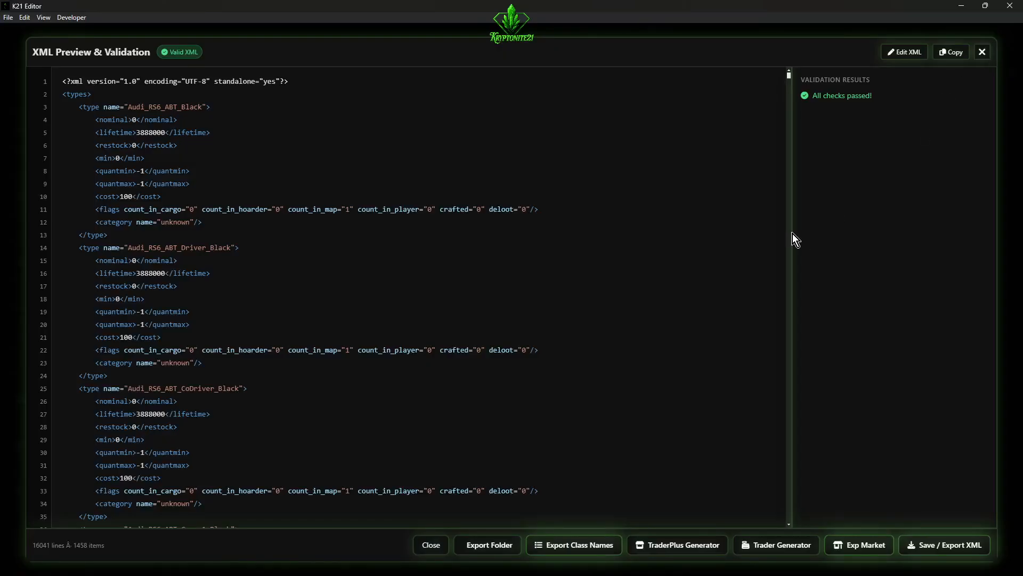
click(982, 51)
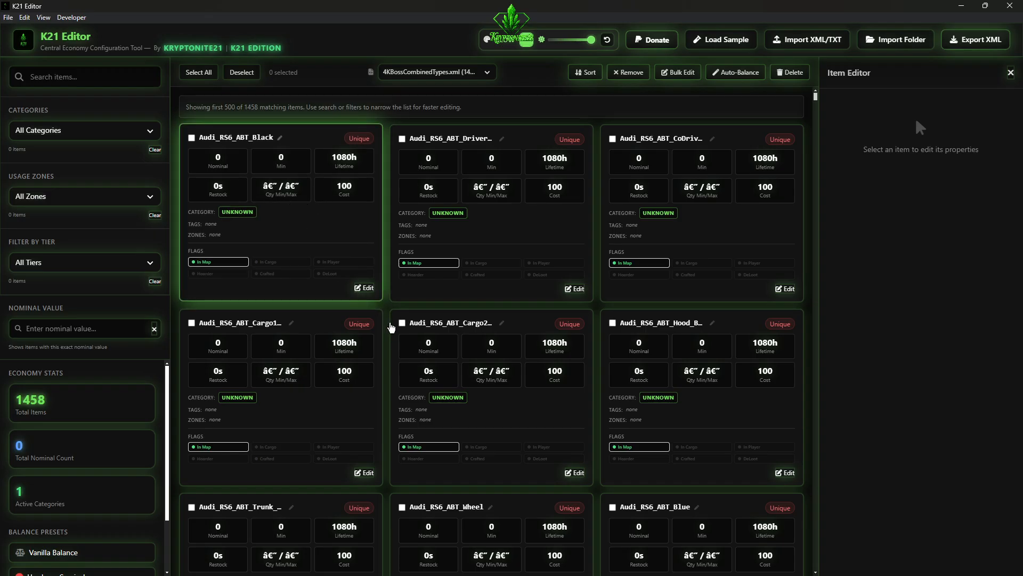
Set Quant Min and Quant Max of Audi_RS6_ABT_Black to 1, apply the changes, and close the item's properties
click(366, 288)
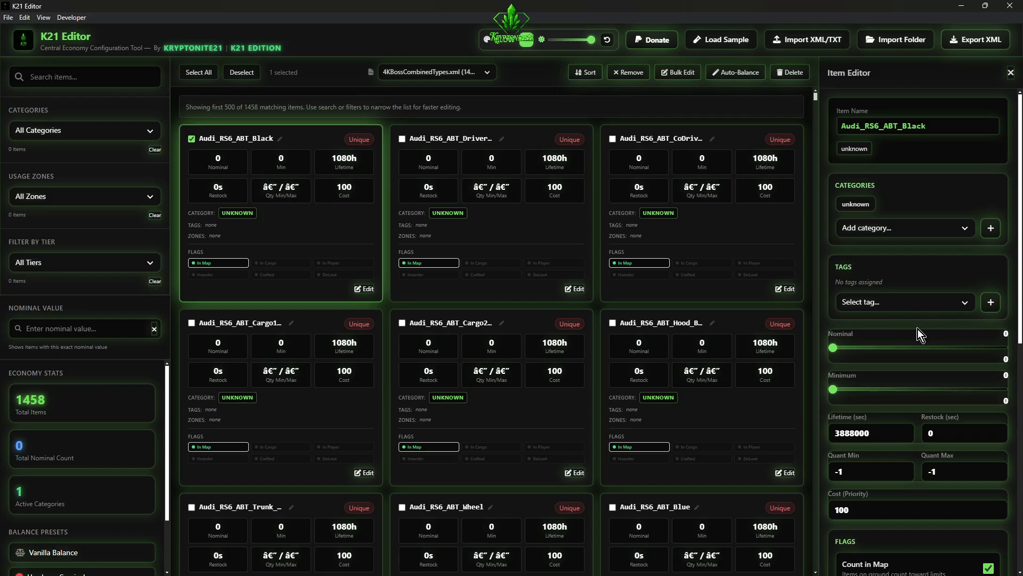
scroll(919, 330, down, 2)
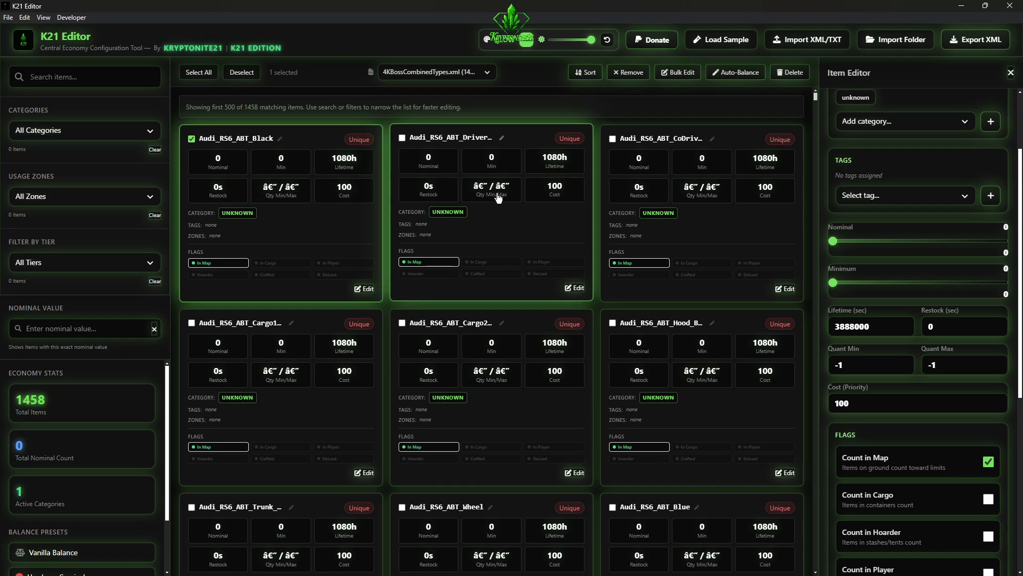
drag(856, 365, 825, 373)
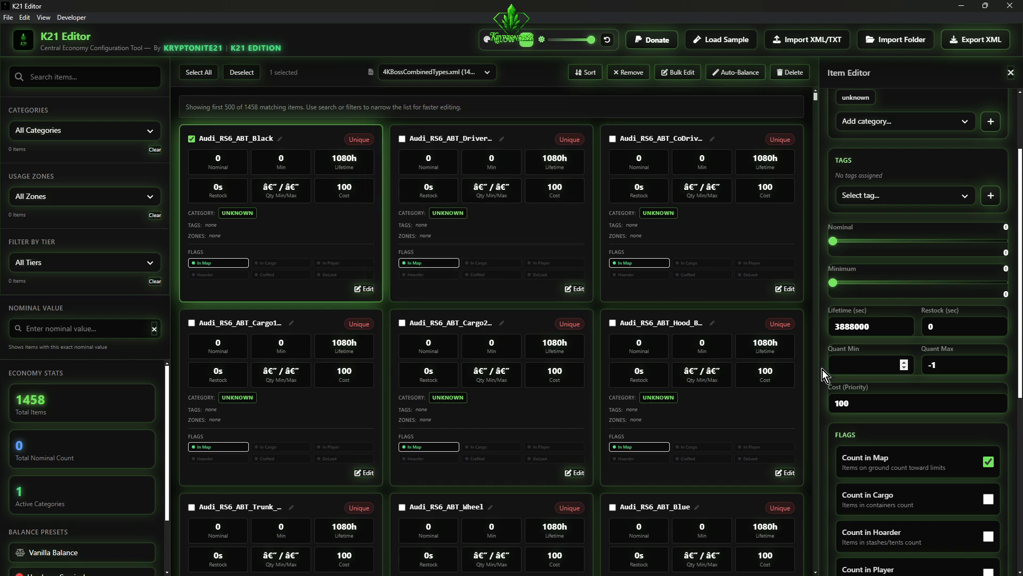
text(1)
drag(940, 367, 923, 367)
text(1)
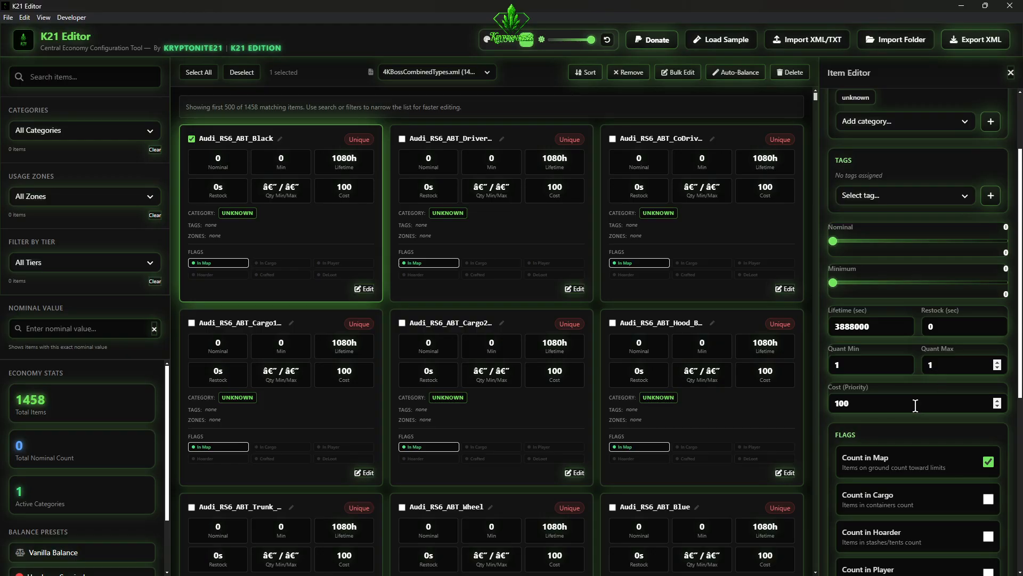
scroll(916, 405, down, 6)
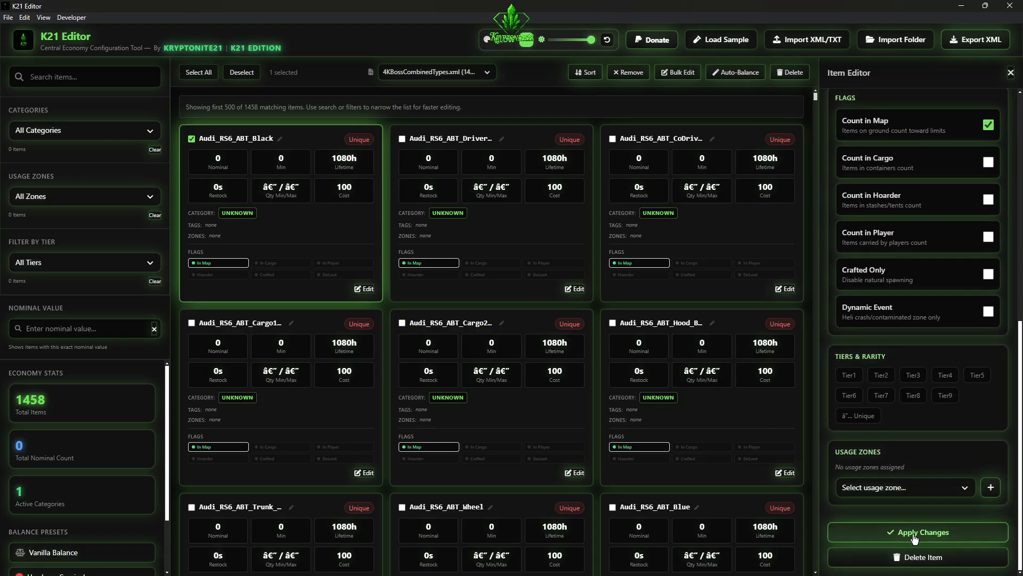
click(914, 535)
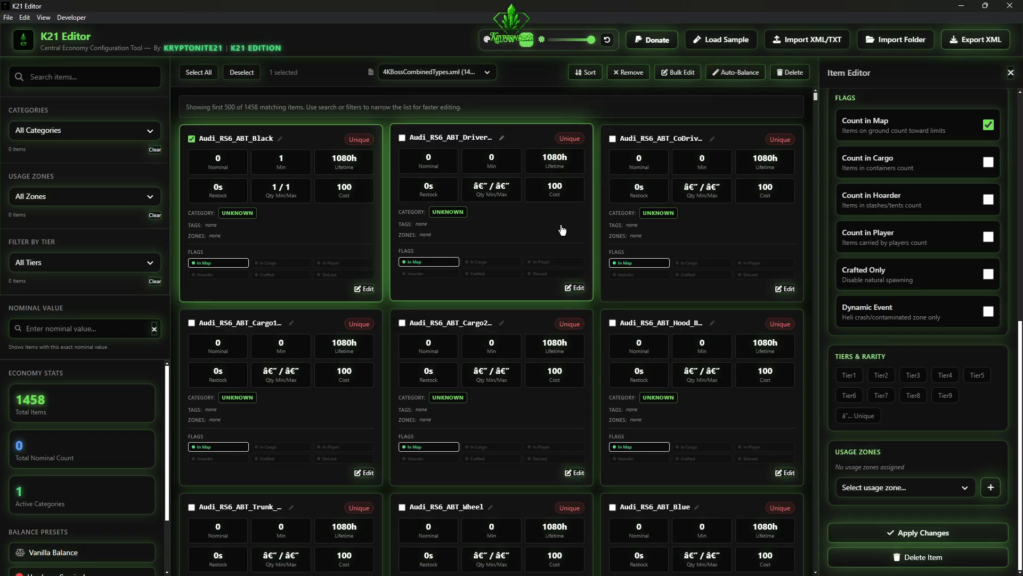
click(1010, 72)
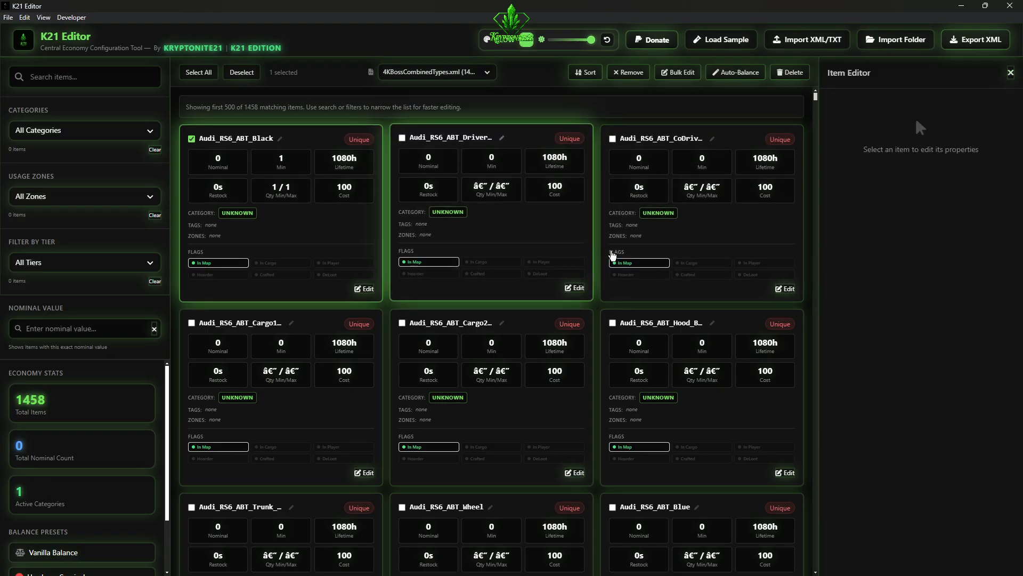
Switch to DayZ Types Editor V2 from the desktop, load its sample data, and minimise the editor
click(959, 7)
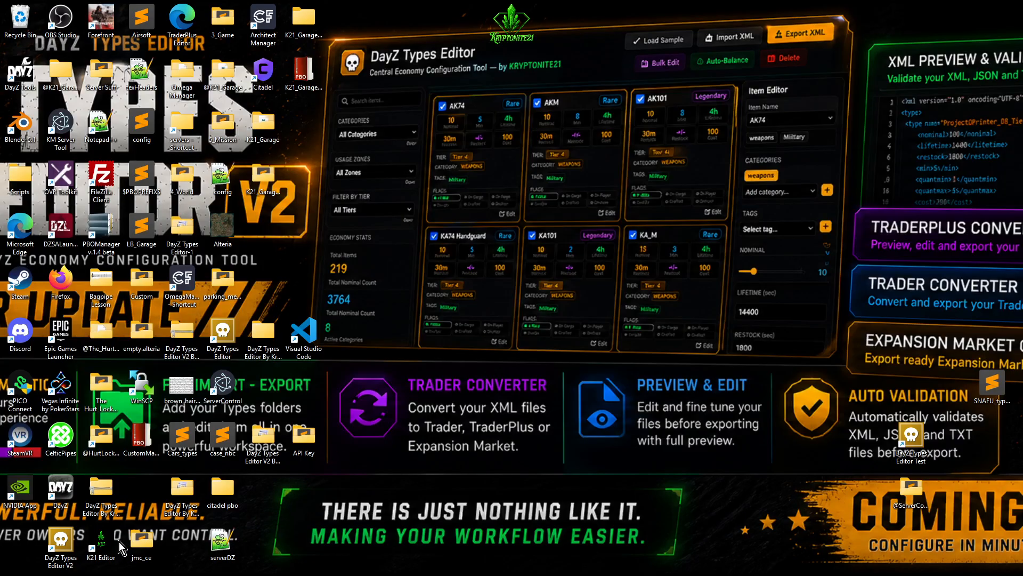
double_click(60, 543)
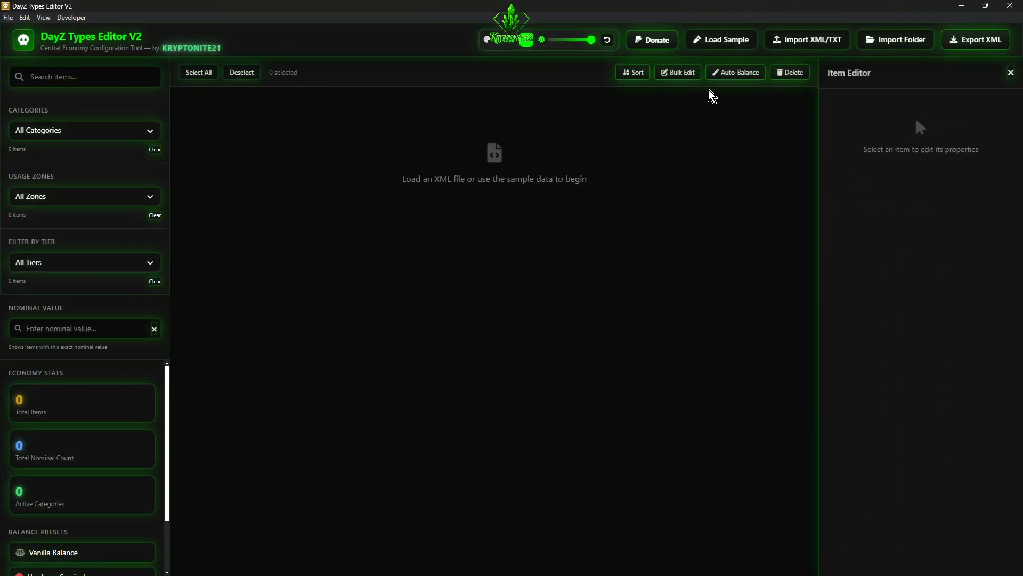
click(722, 40)
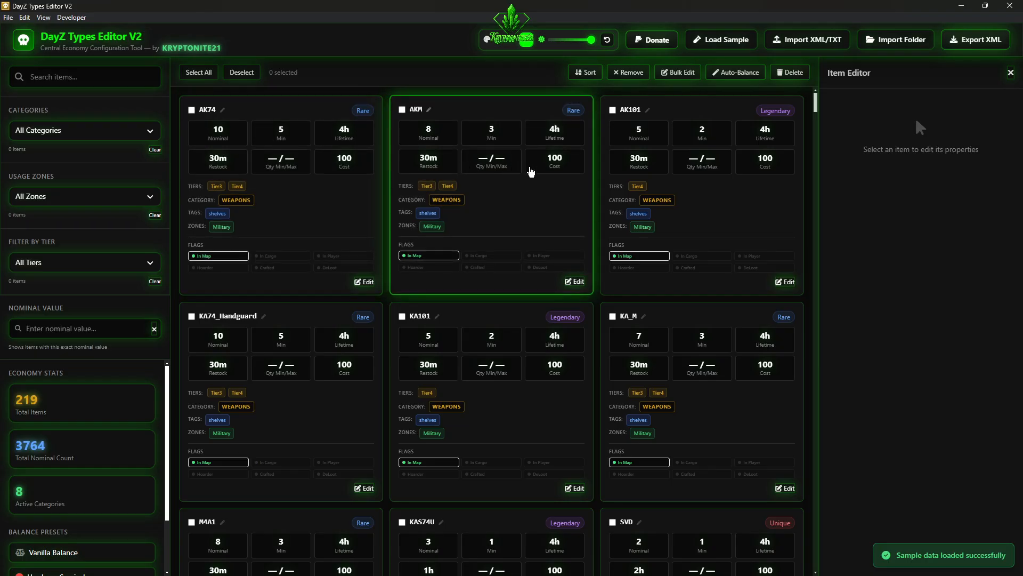
click(962, 6)
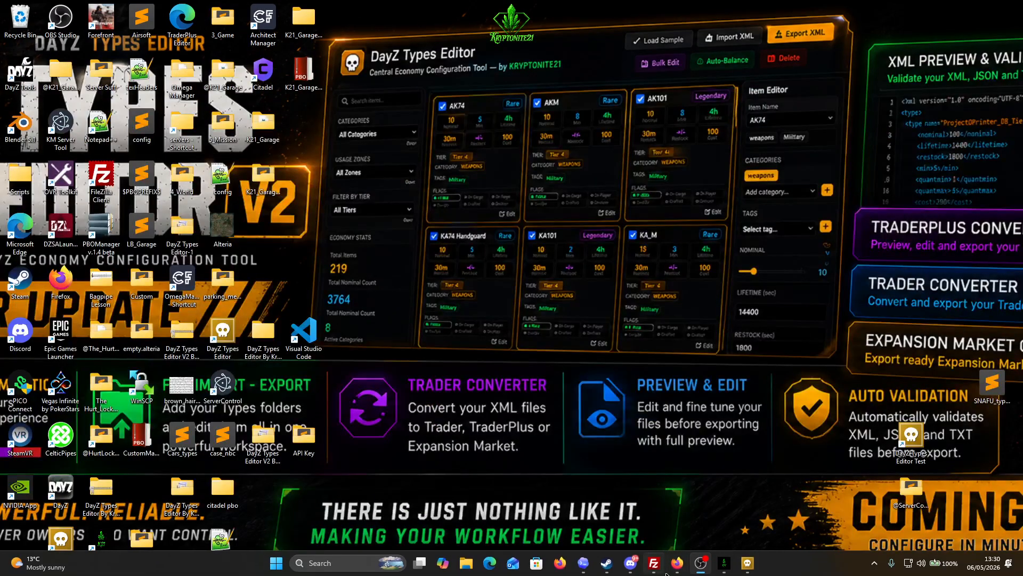
Switch back to the K21 Editor and change the interface glow colour to purple, RGB 206, 93, 229
click(726, 563)
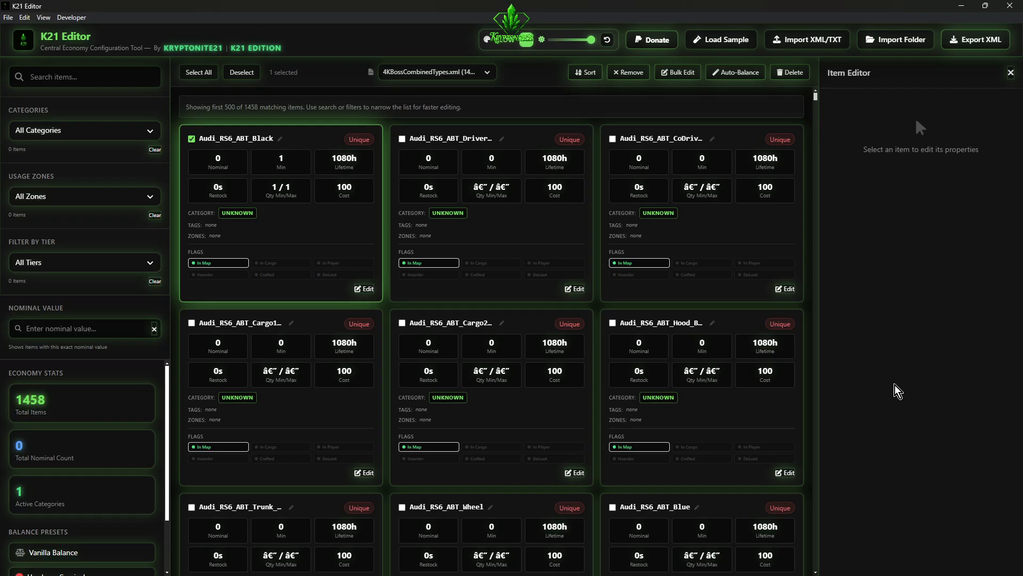
click(526, 39)
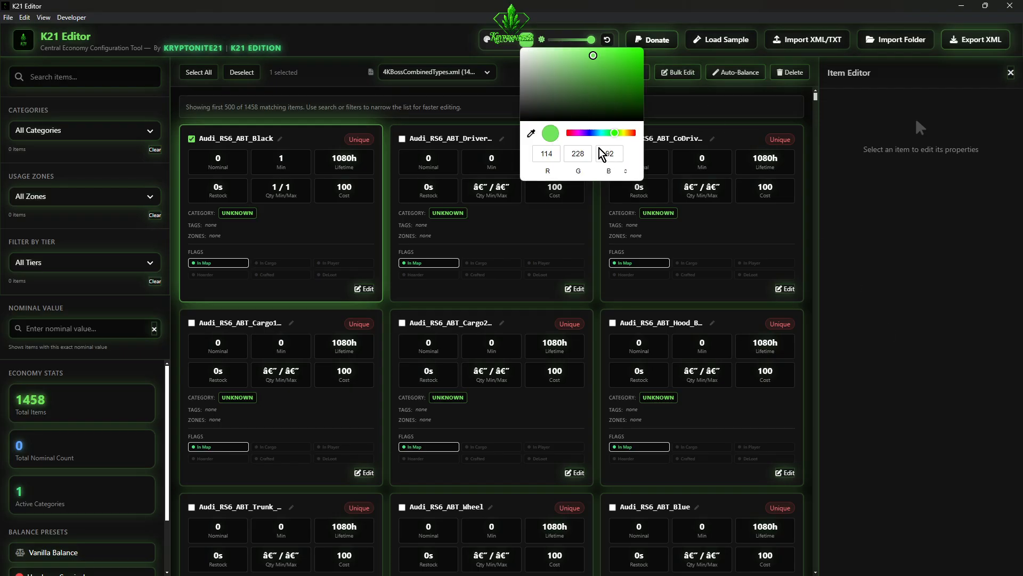
mouse_move(585, 135)
mouse_down()
mouse_move(594, 133)
mouse_move(584, 134)
mouse_up()
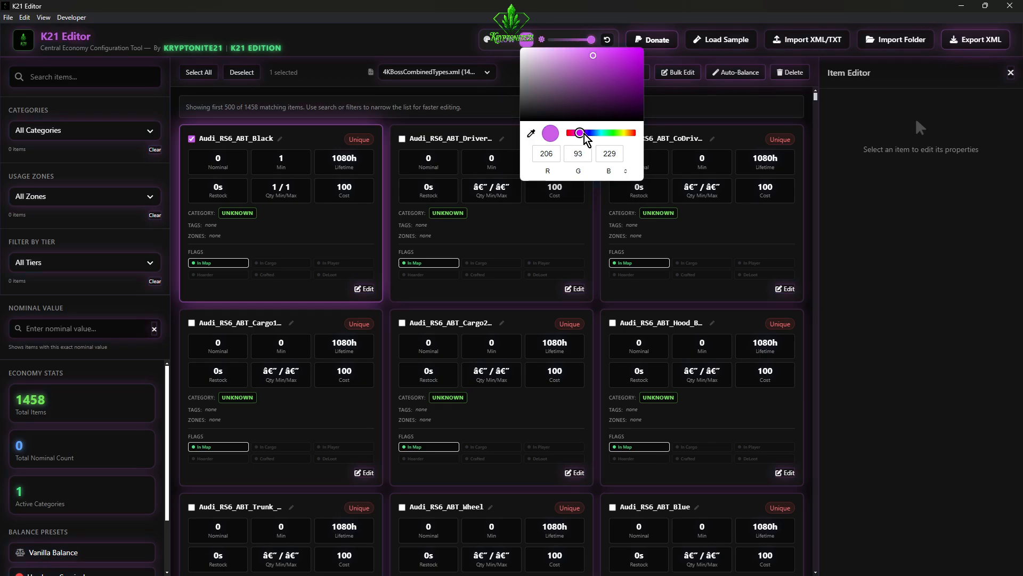
click(714, 98)
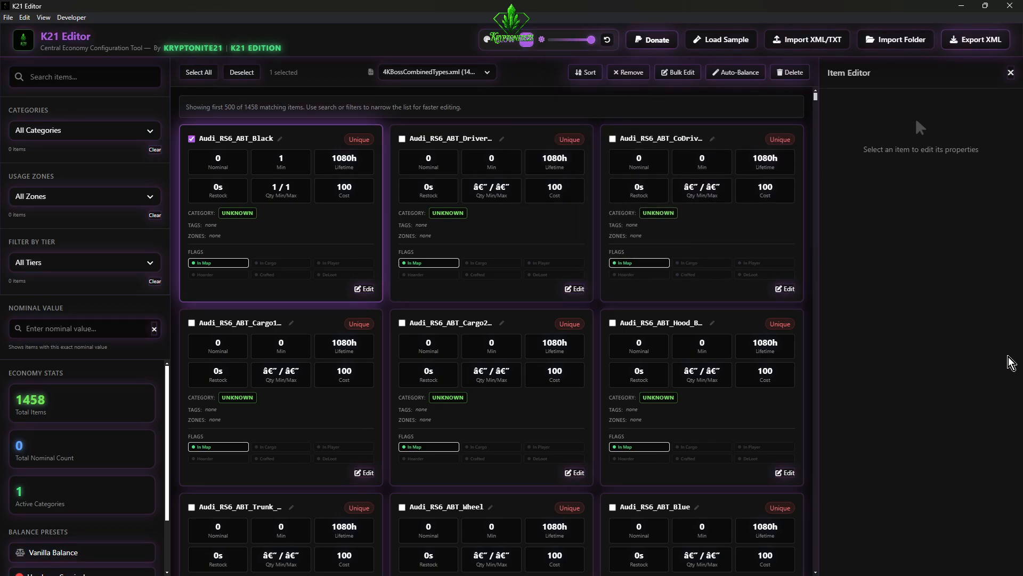